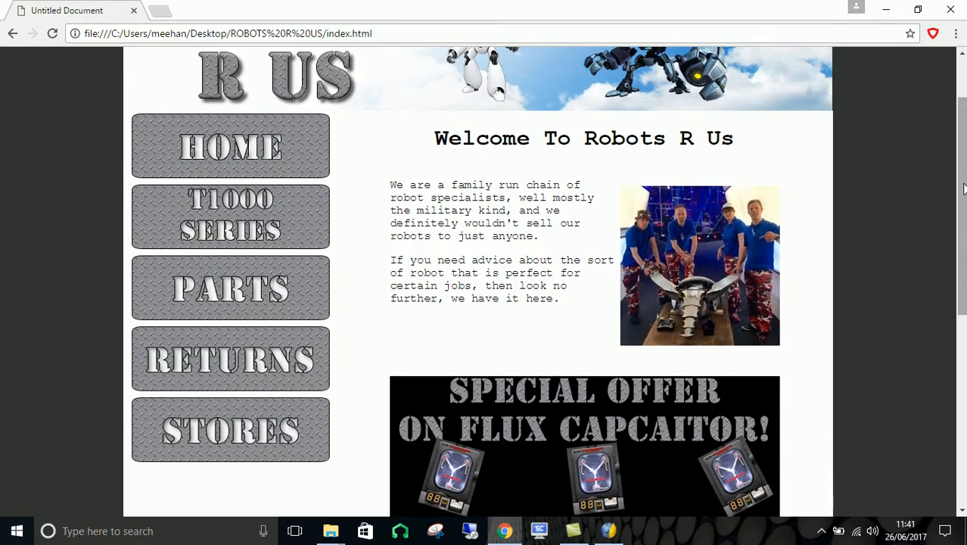
# - Look over the finished Robots R Us home page, follow its flux capacitor offer to the Parts page, and return to Home
pyautogui.scroll(-2, 581, 252)
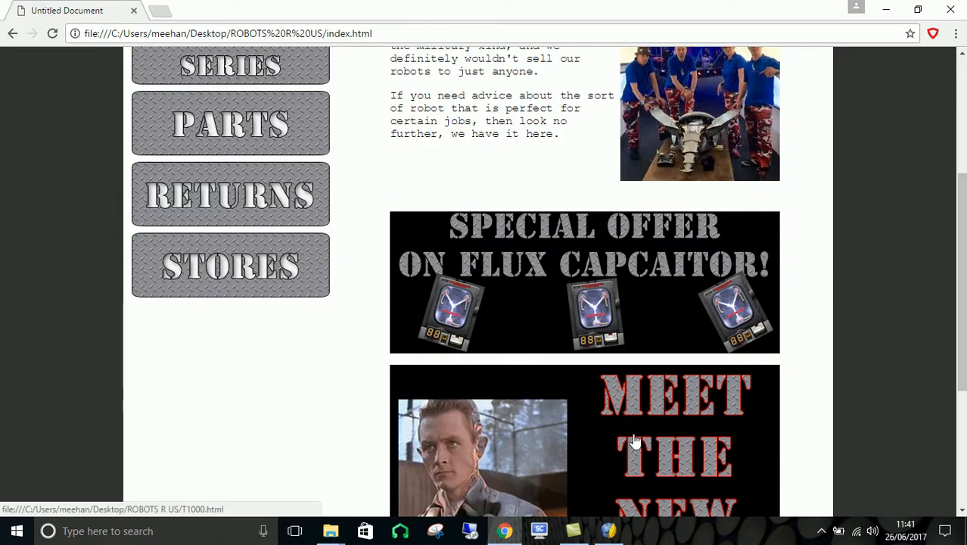
pyautogui.scroll(-2, 633, 421)
pyautogui.scroll(1, 778, 192)
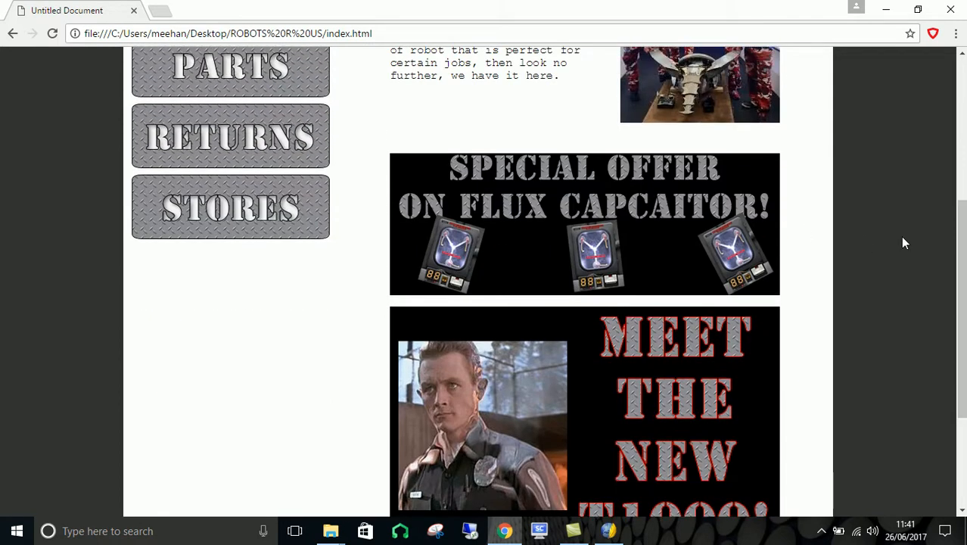
pyautogui.click(535, 224)
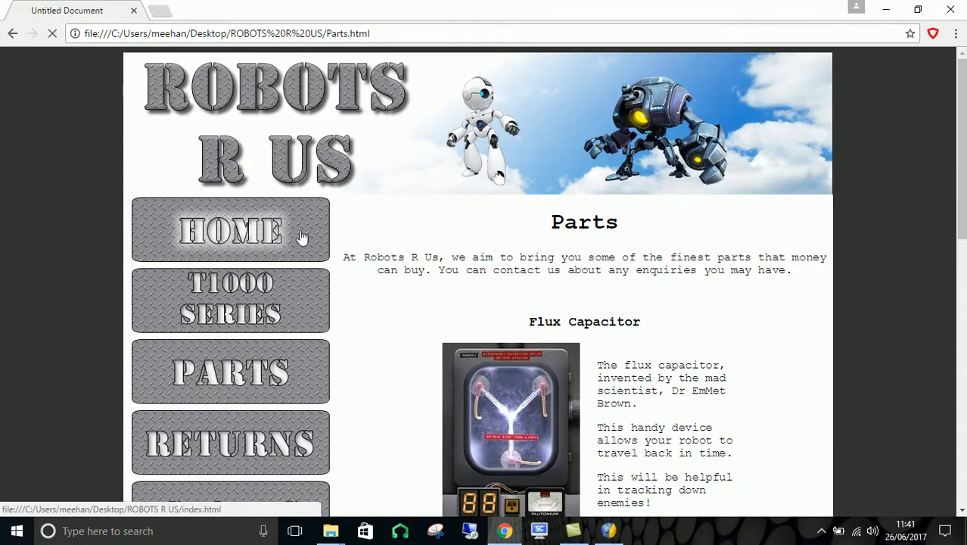
pyautogui.click(253, 231)
pyautogui.moveTo(962, 170)
pyautogui.mouseDown()
pyautogui.moveTo(958, 355)
pyautogui.moveTo(949, 180)
pyautogui.mouseUp()
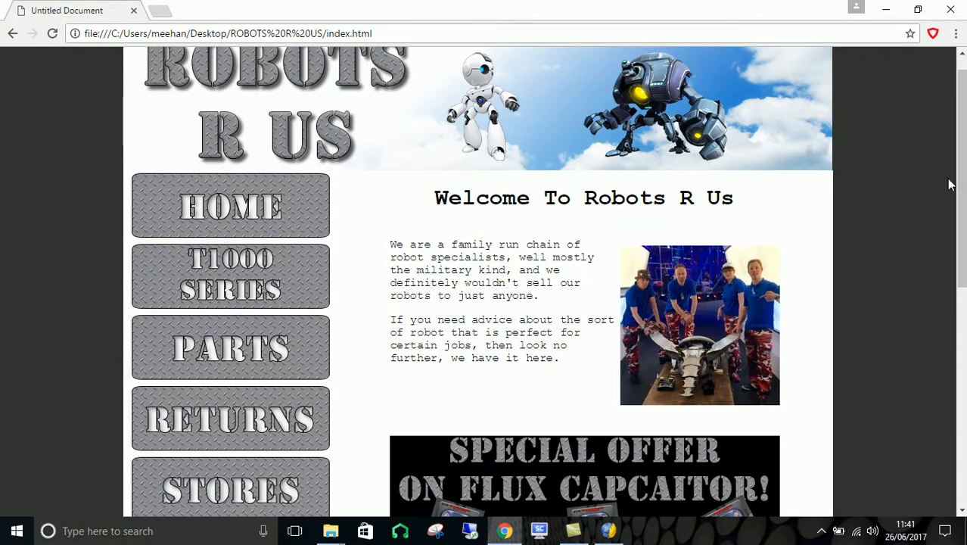
# - Switch to KompoZer and set the horizontal content alignment of the main content cell containing "Home" to Center
pyautogui.click(606, 534)
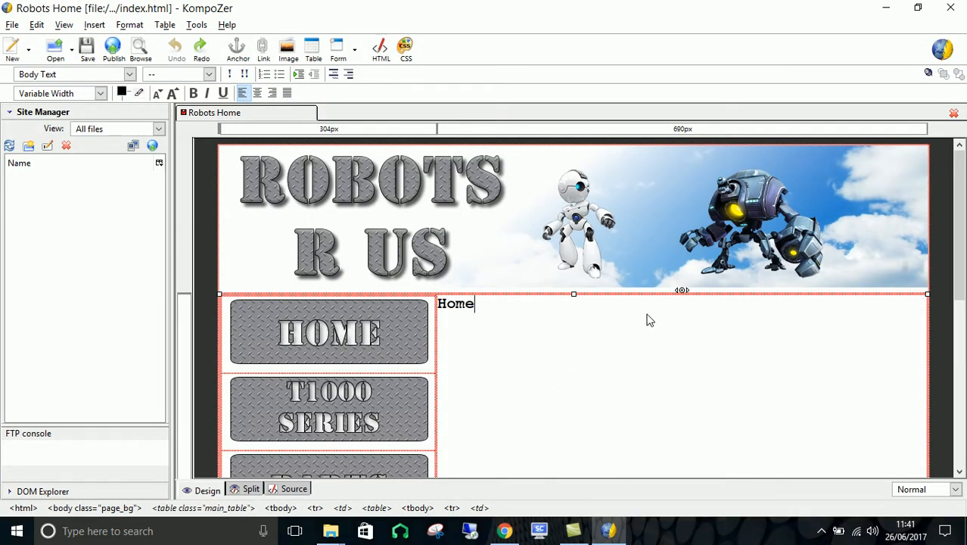
pyautogui.scroll(-5, 651, 318)
pyautogui.scroll(5, 616, 238)
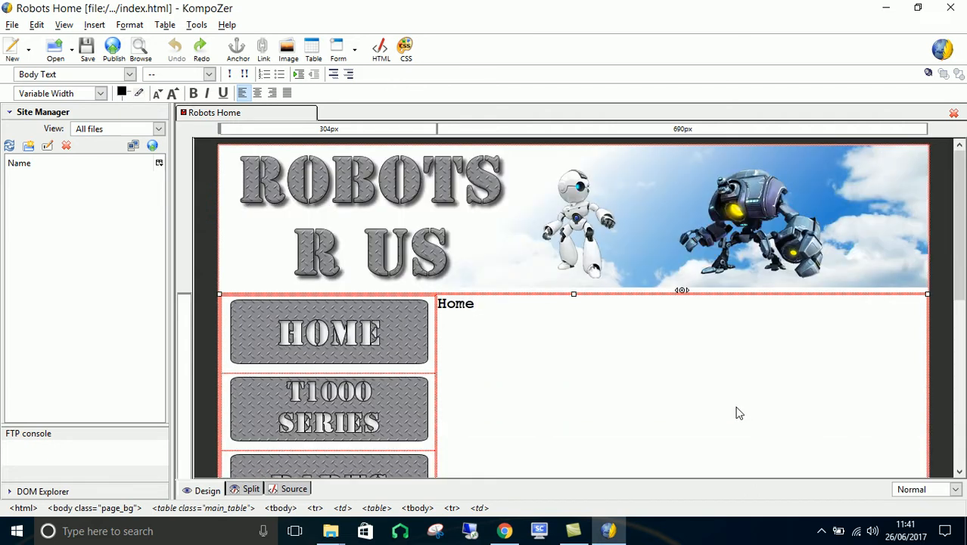
pyautogui.rightClick(671, 367)
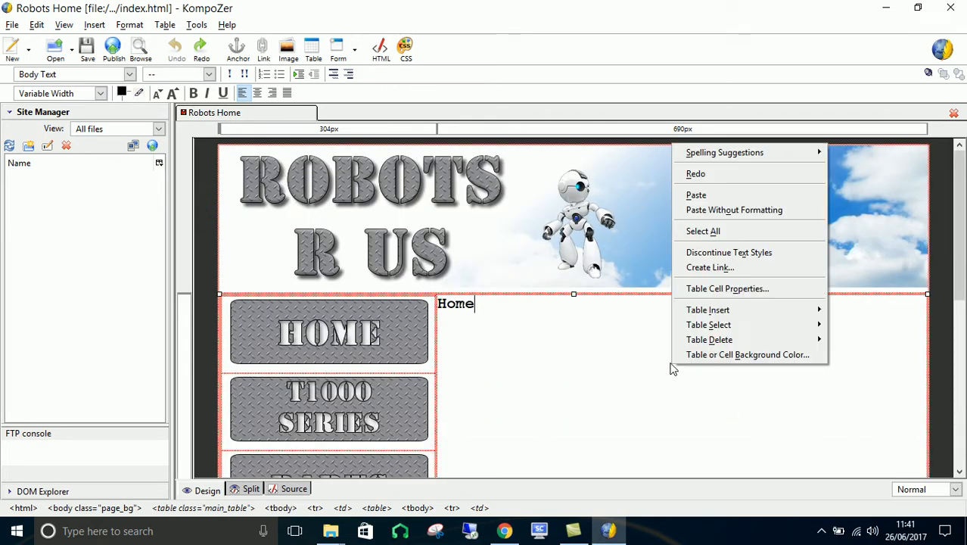
pyautogui.click(711, 291)
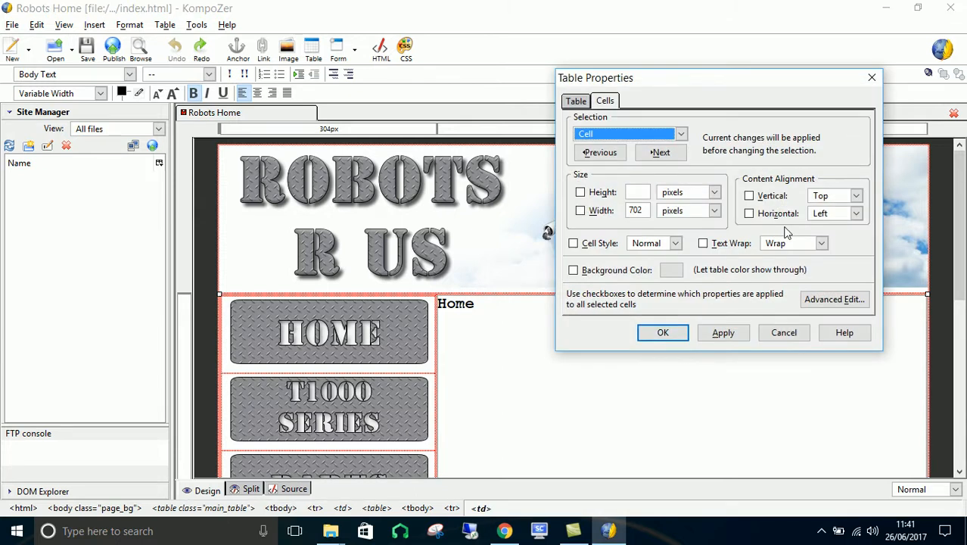
pyautogui.click(856, 213)
pyautogui.click(844, 241)
pyautogui.click(724, 332)
pyautogui.click(663, 331)
pyautogui.click(712, 331)
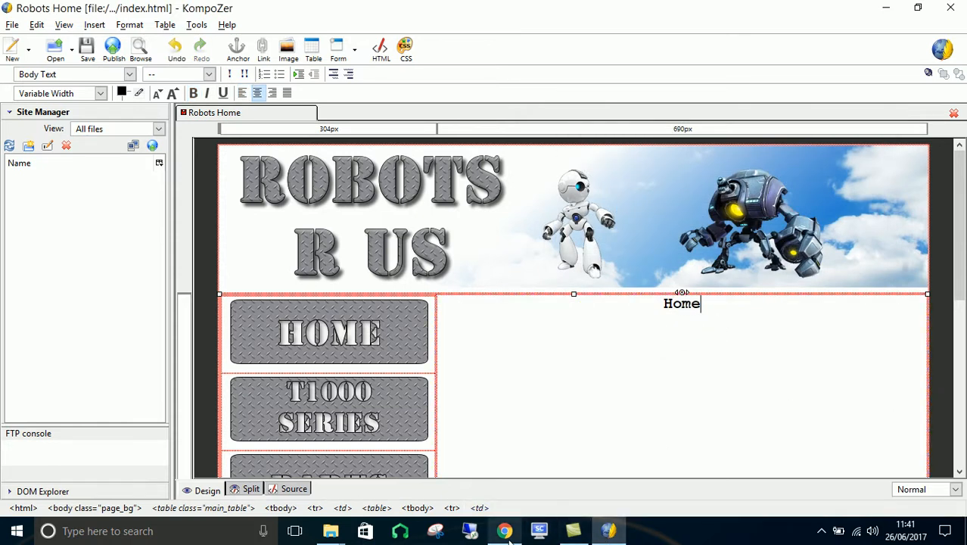
# - Check the finished home page in Chrome, and in KompoZer replace the word "Home" with "Welcome To Robots R Us" in bold
pyautogui.click(505, 532)
pyautogui.scroll(-6, 573, 242)
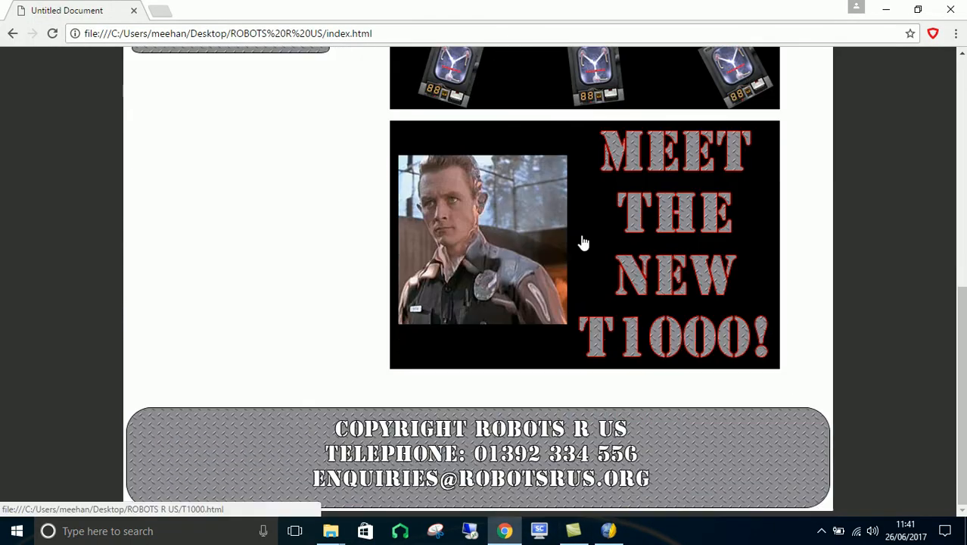
pyautogui.scroll(8, 581, 242)
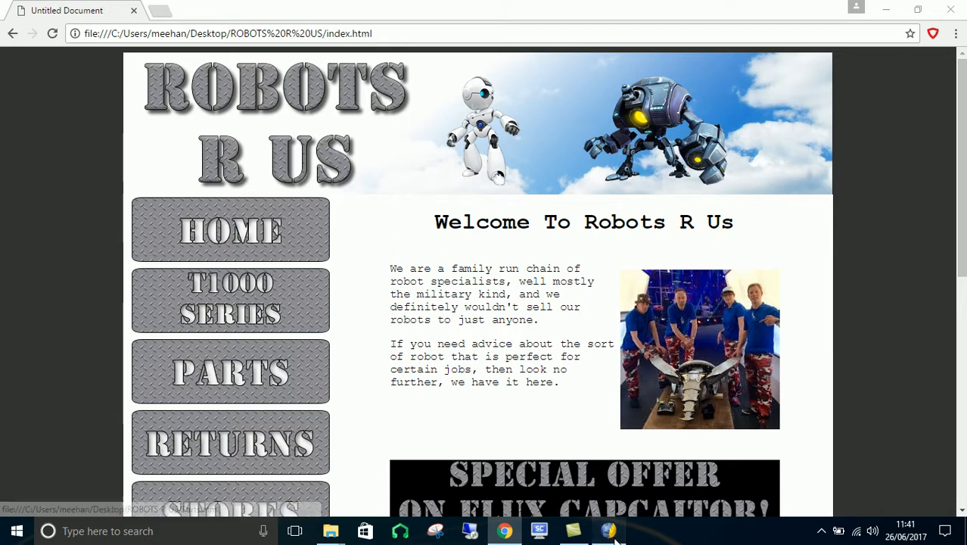
pyautogui.click(608, 531)
pyautogui.doubleClick(702, 304)
pyautogui.hotkey('ctrl', 'b')
pyautogui.write('Welcome To Robots')
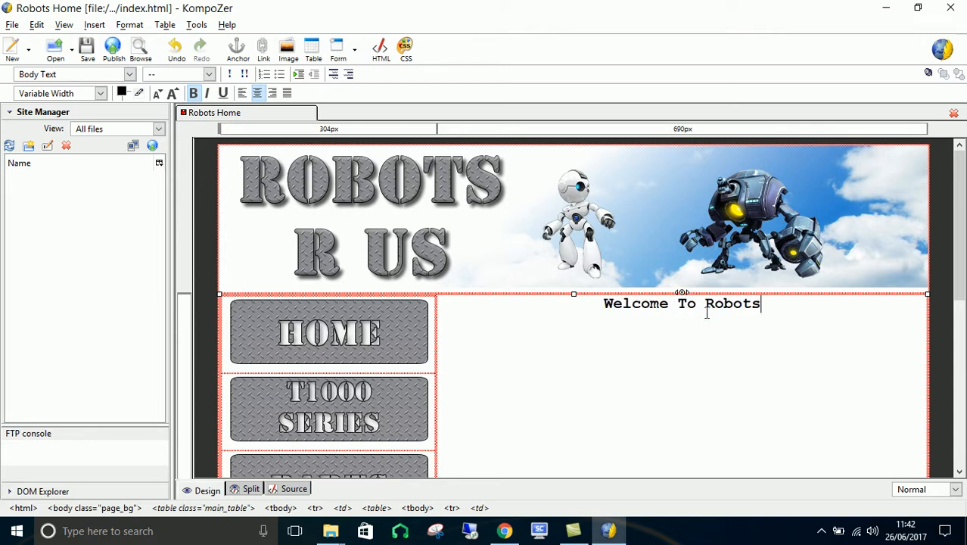
pyautogui.write(' R Us')
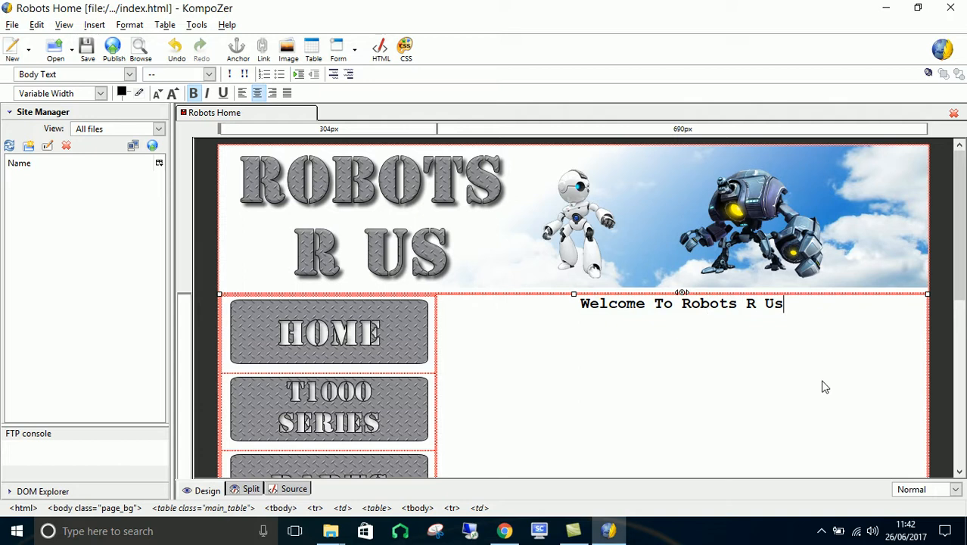
# - Format the "Welcome To Robots R Us" text as Heading 1
pyautogui.moveTo(790, 304); pyautogui.dragTo(576, 302)
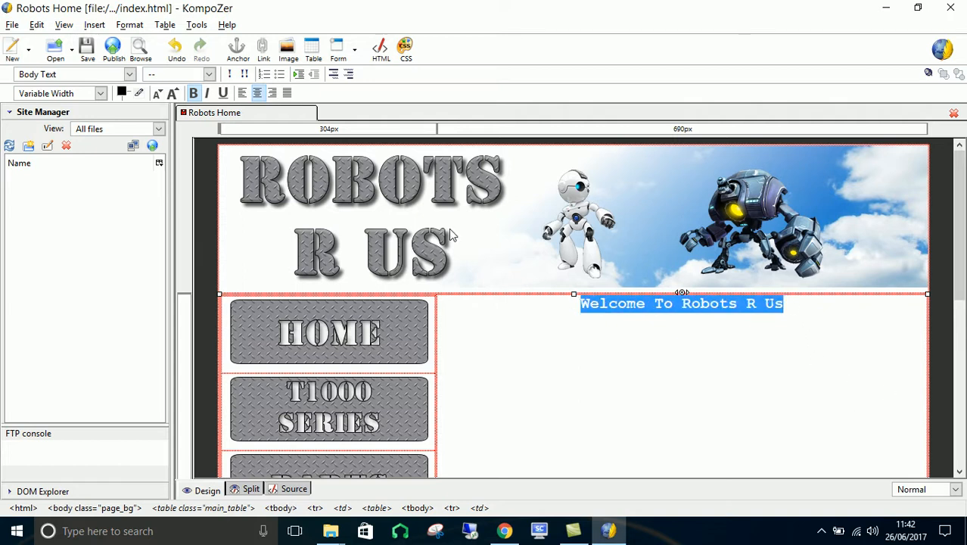
pyautogui.click(129, 75)
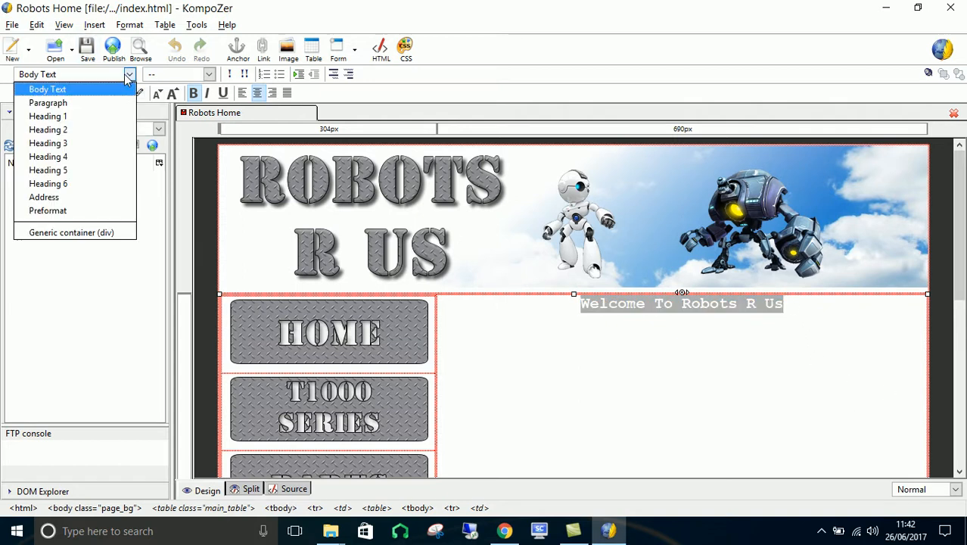
pyautogui.click(106, 117)
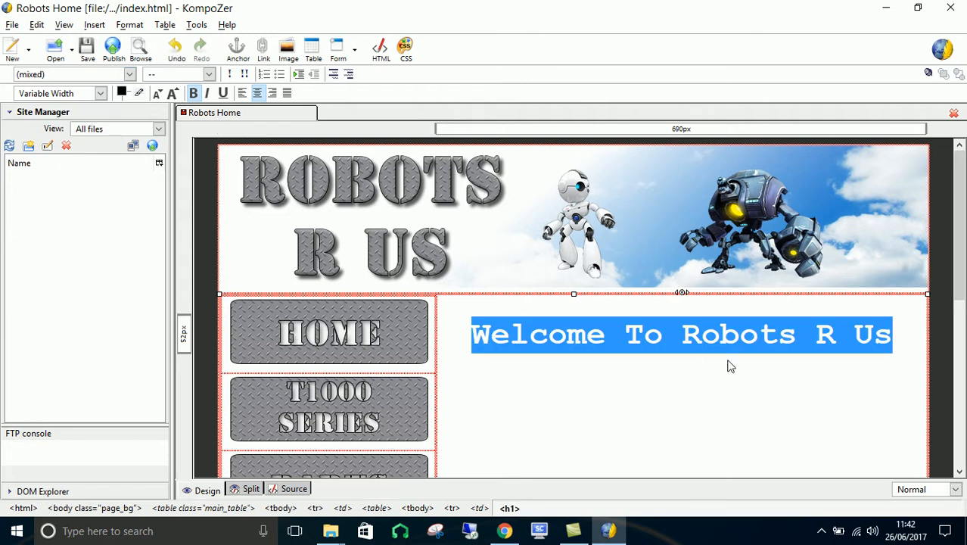
pyautogui.click(906, 354)
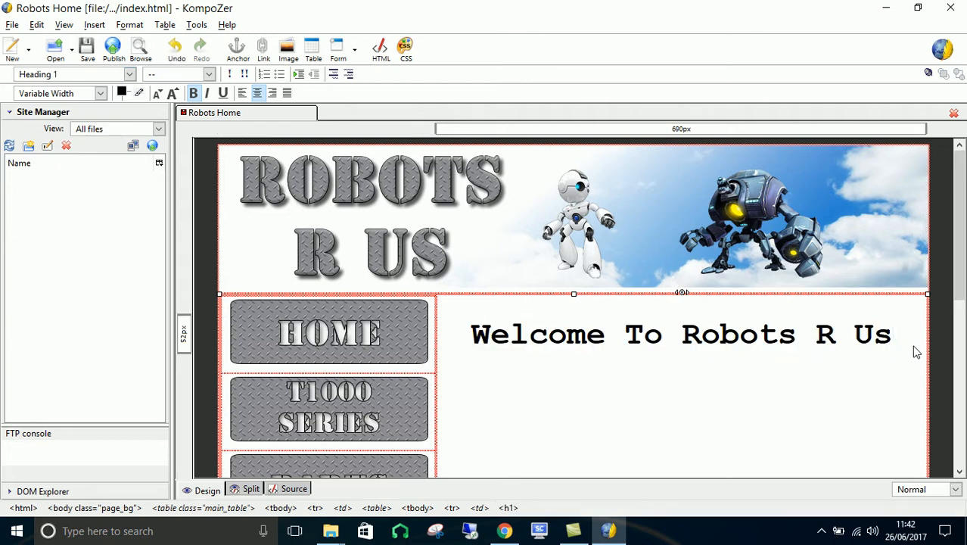
# - Insert a table with one row and two columns on a new line below the welcome heading
pyautogui.press('Return')
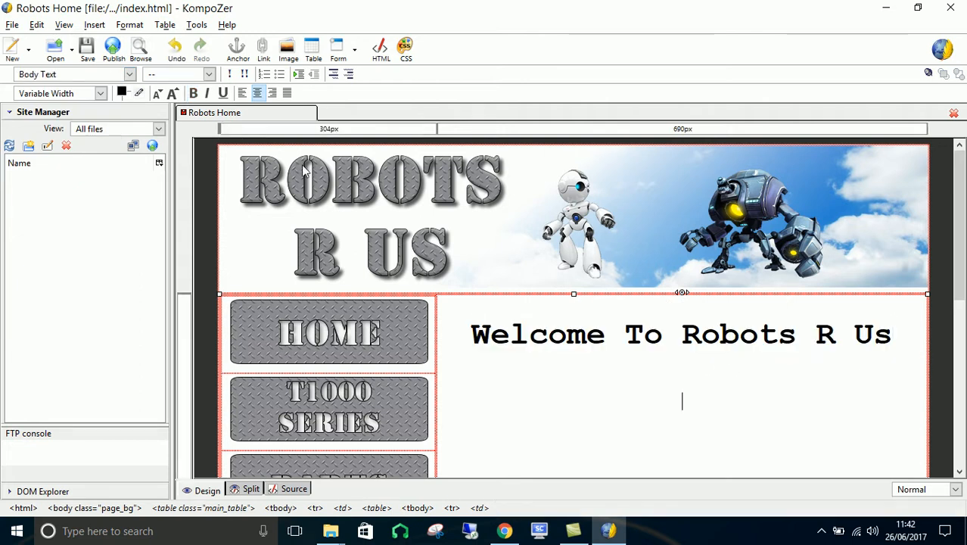
pyautogui.click(95, 25)
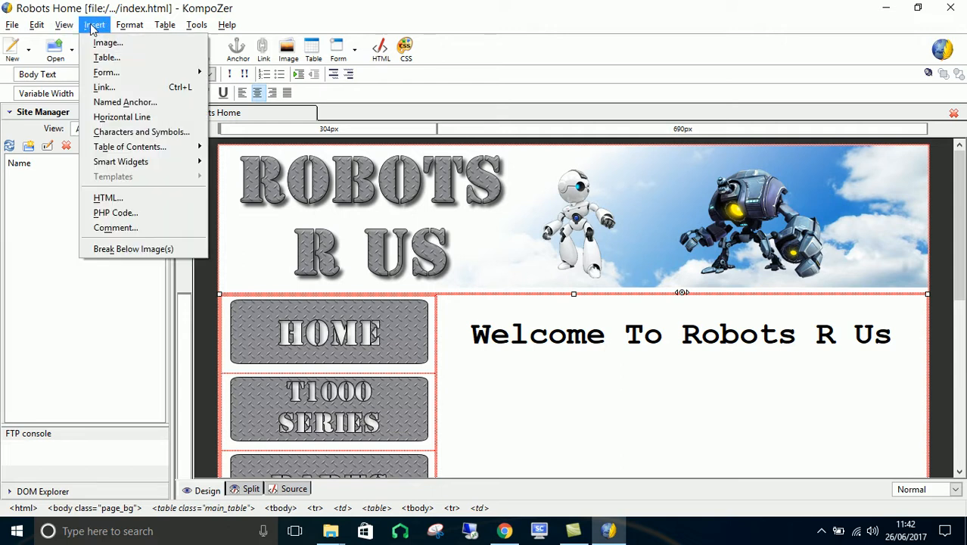
pyautogui.click(100, 61)
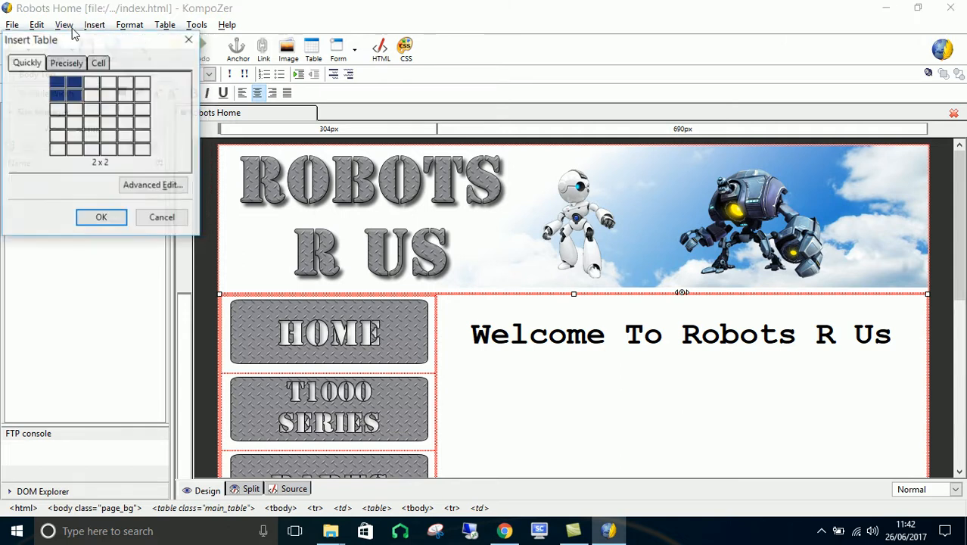
pyautogui.click(76, 83)
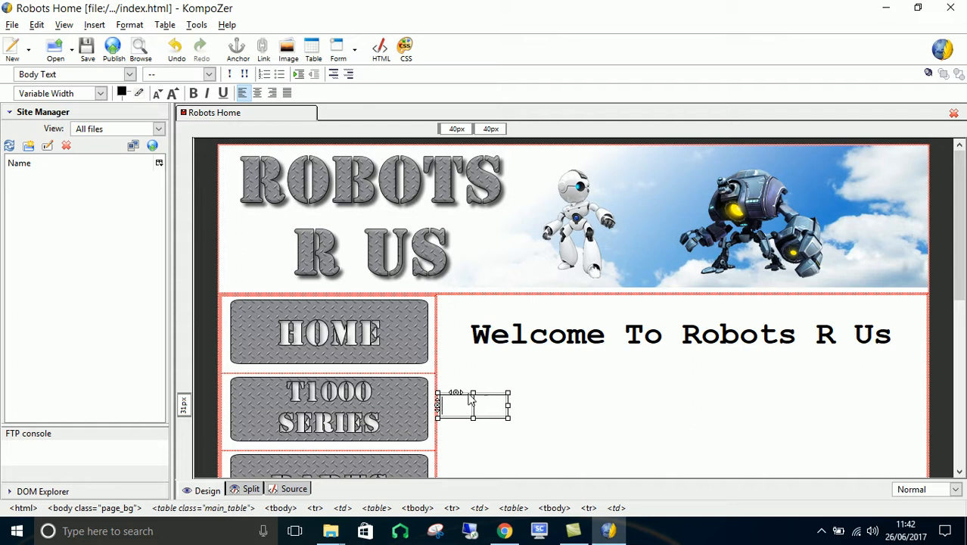
# - Center the new two-column table and set its width to 500 pixels
pyautogui.click(164, 25)
pyautogui.click(227, 161)
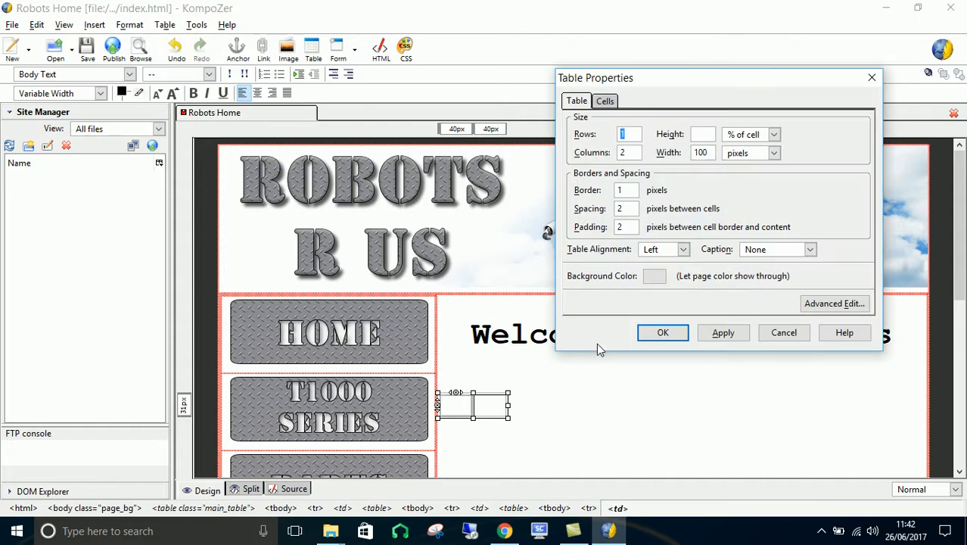
pyautogui.click(683, 249)
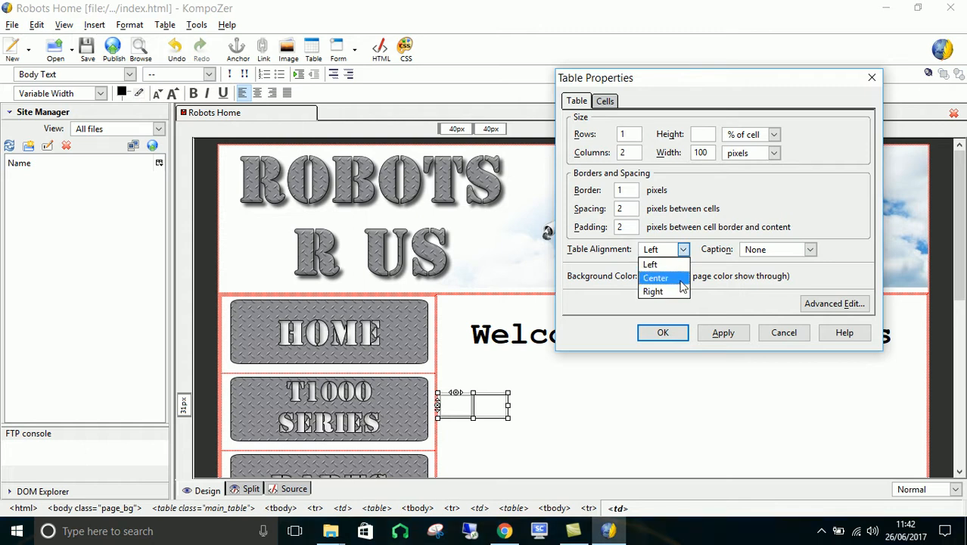
pyautogui.click(656, 278)
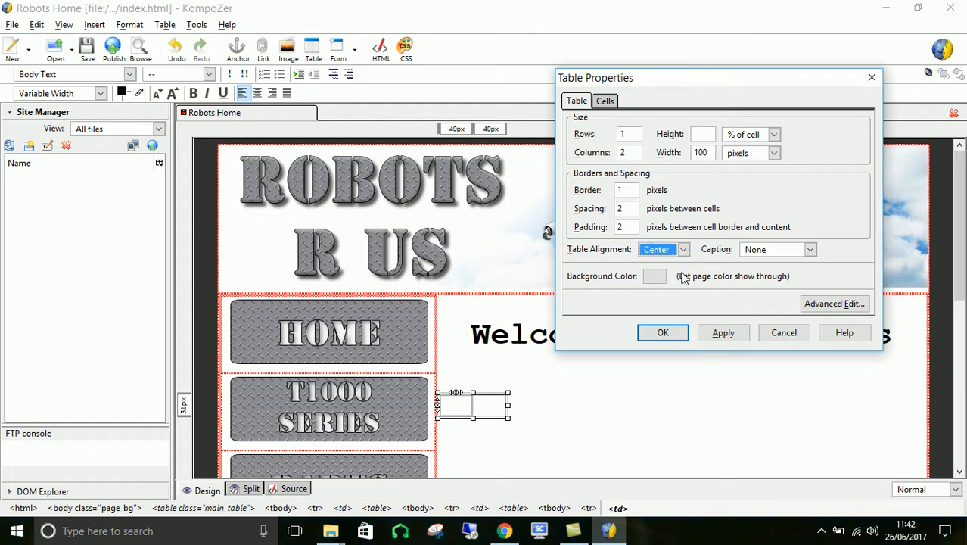
pyautogui.doubleClick(698, 154)
pyautogui.click(746, 158)
pyautogui.click(809, 149)
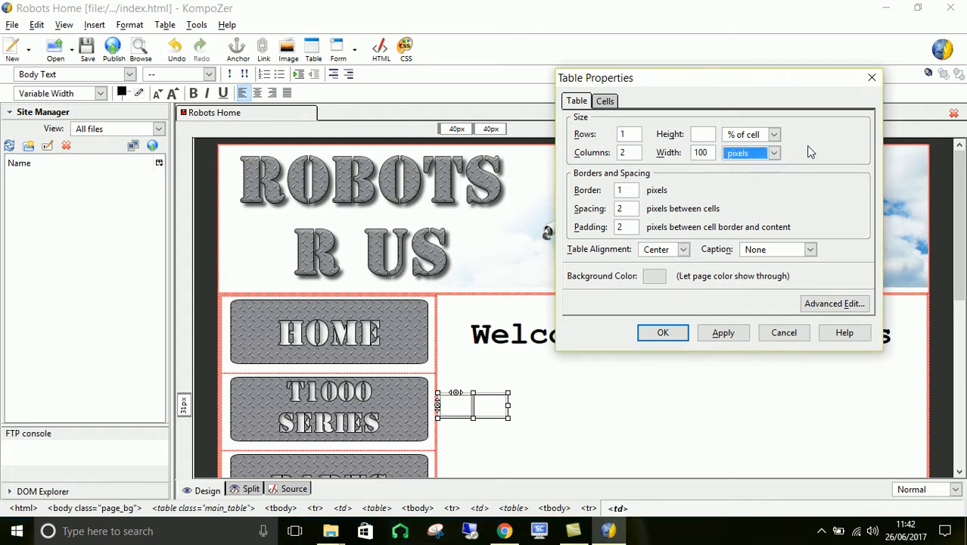
pyautogui.click(713, 153)
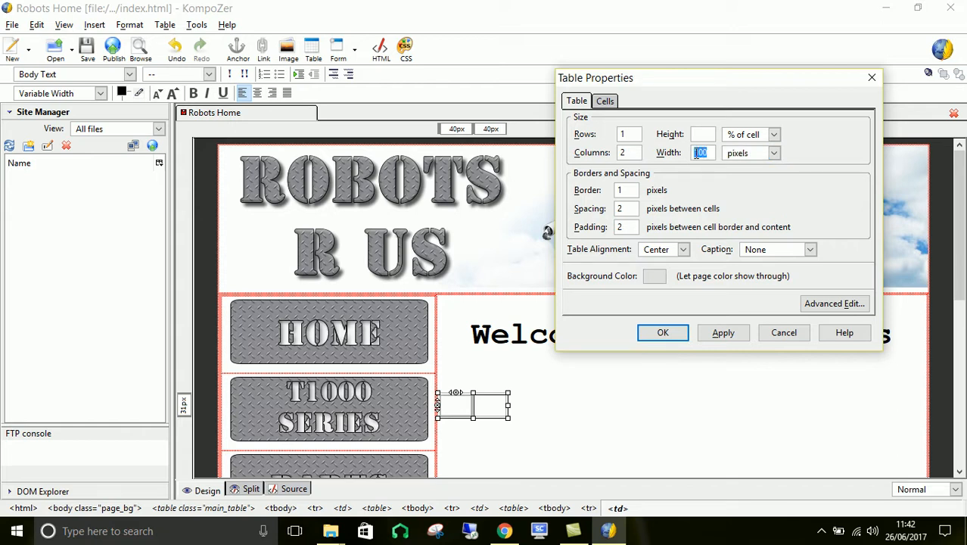
pyautogui.write('500')
pyautogui.click(729, 335)
pyautogui.click(664, 334)
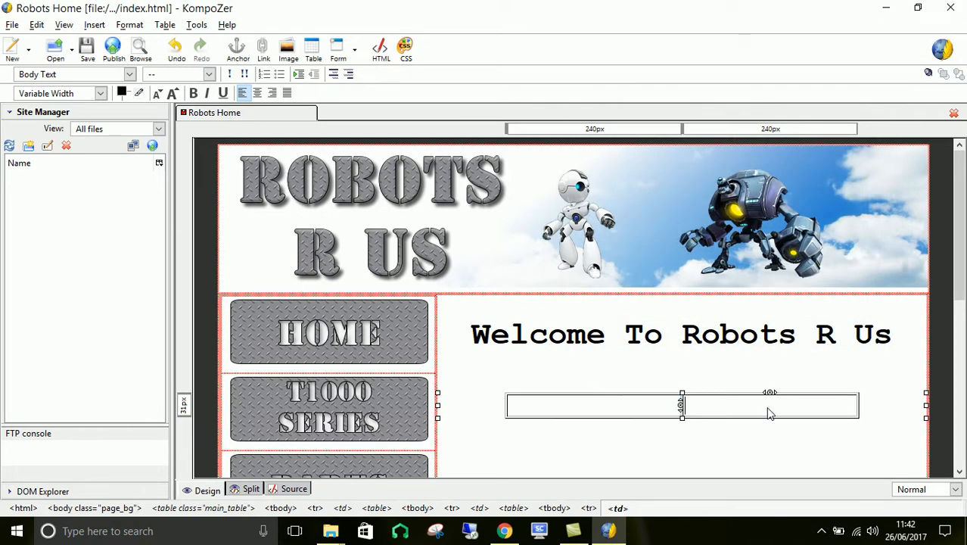
pyautogui.click(924, 340)
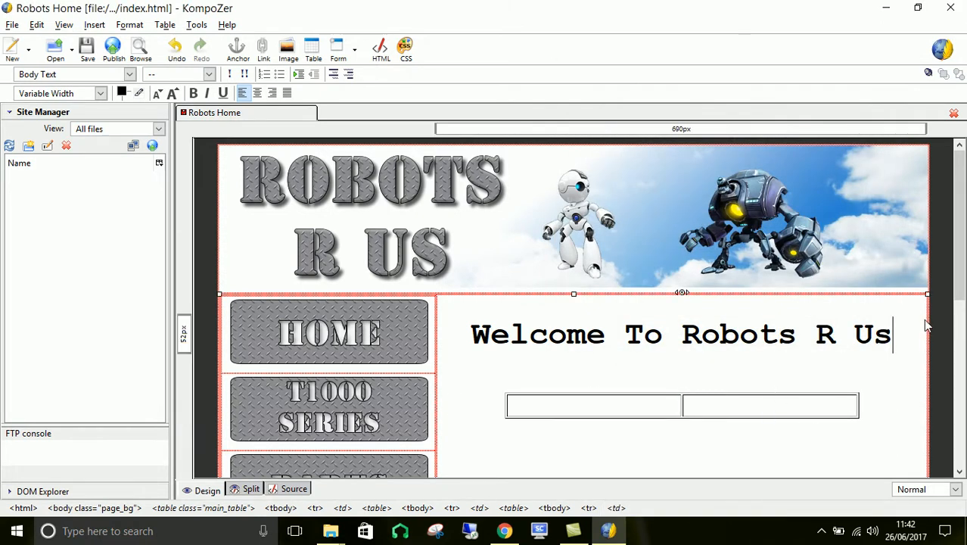
pyautogui.click(163, 26)
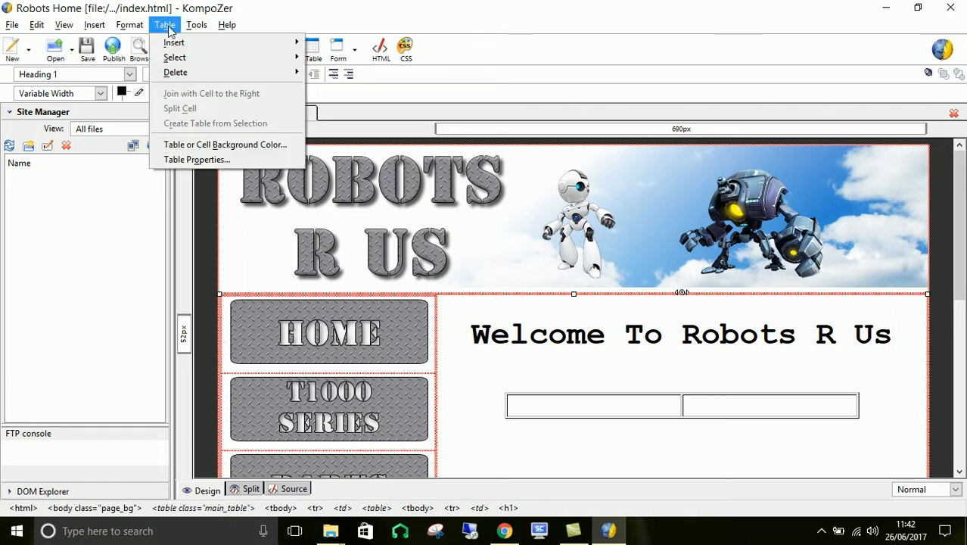
pyautogui.click(204, 160)
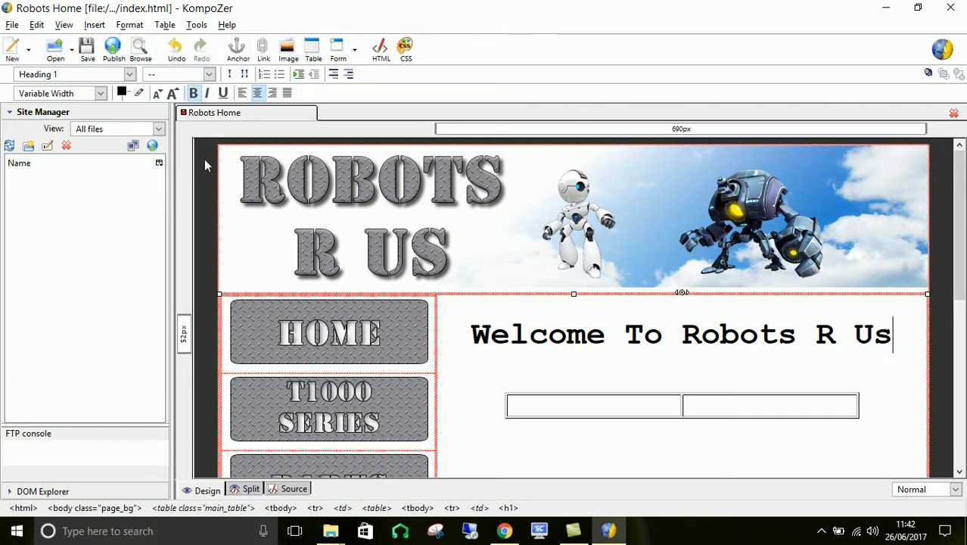
pyautogui.click(605, 103)
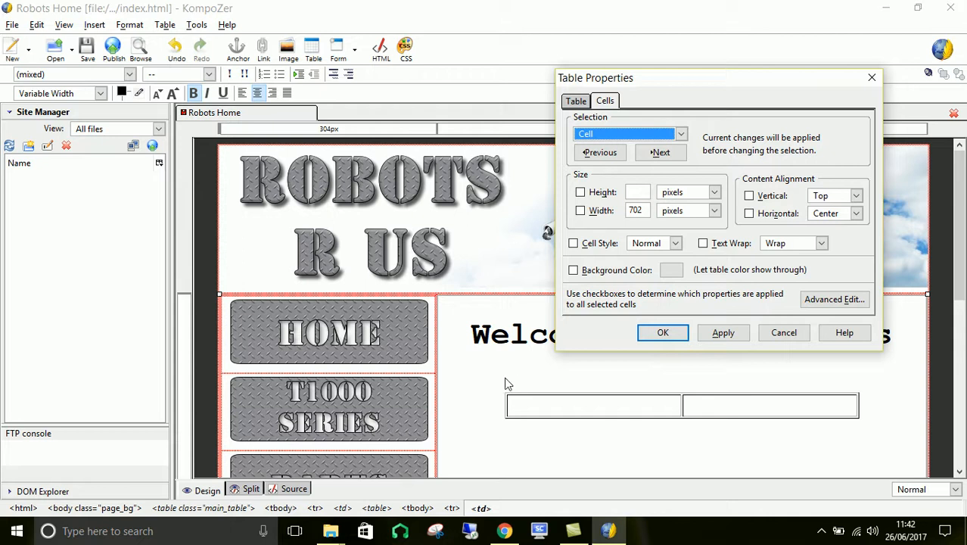
pyautogui.click(670, 337)
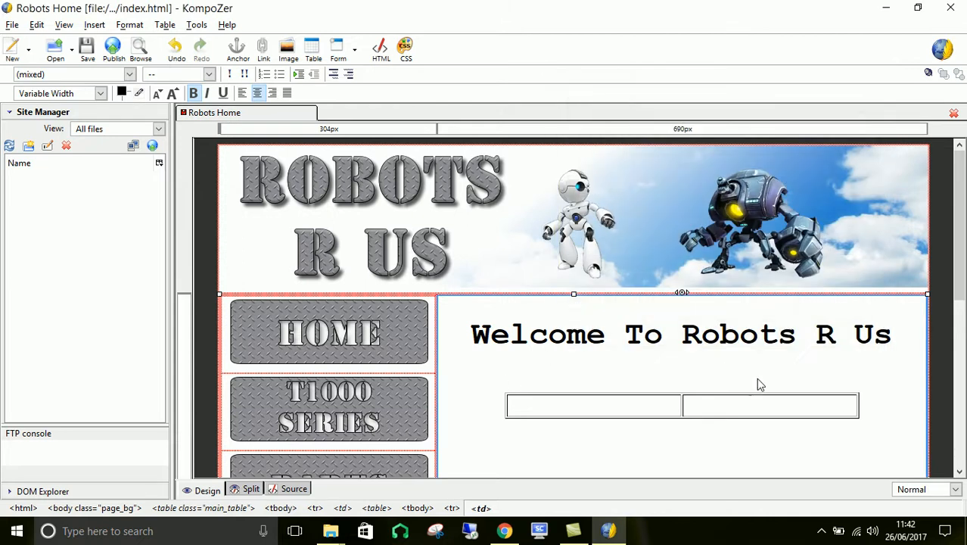
# - Insert Images/team.jpg in the second cell of the two-column table with the alternate text "Meet The Team"
pyautogui.click(639, 410)
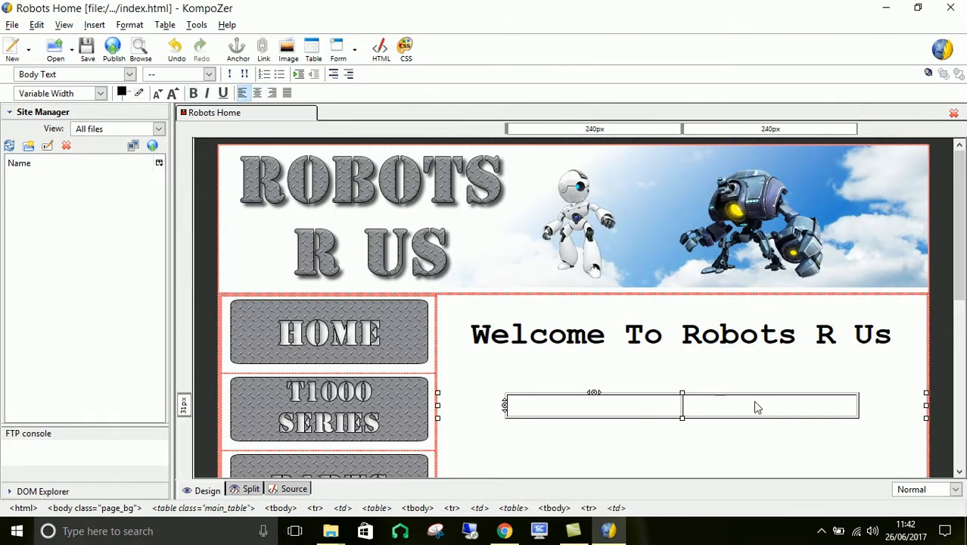
pyautogui.click(94, 25)
pyautogui.click(106, 41)
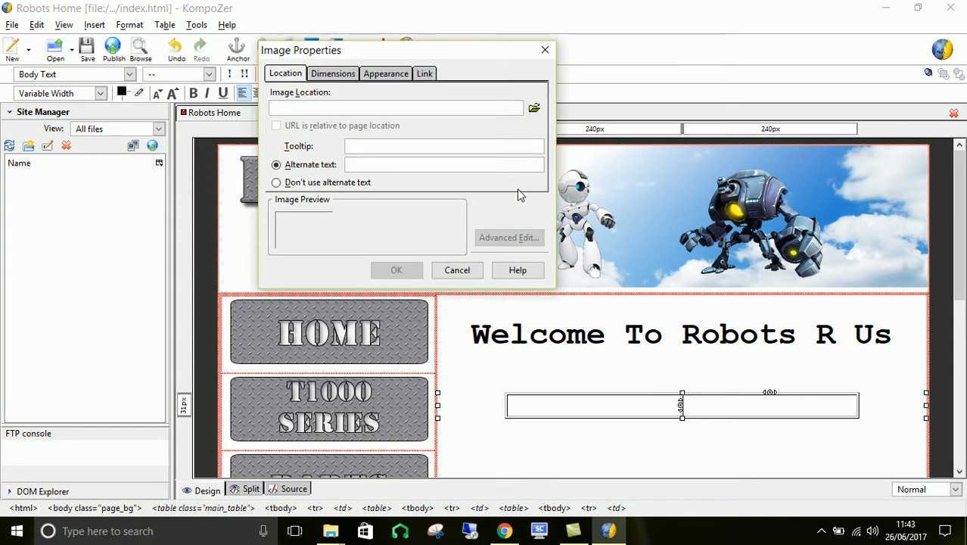
pyautogui.click(535, 108)
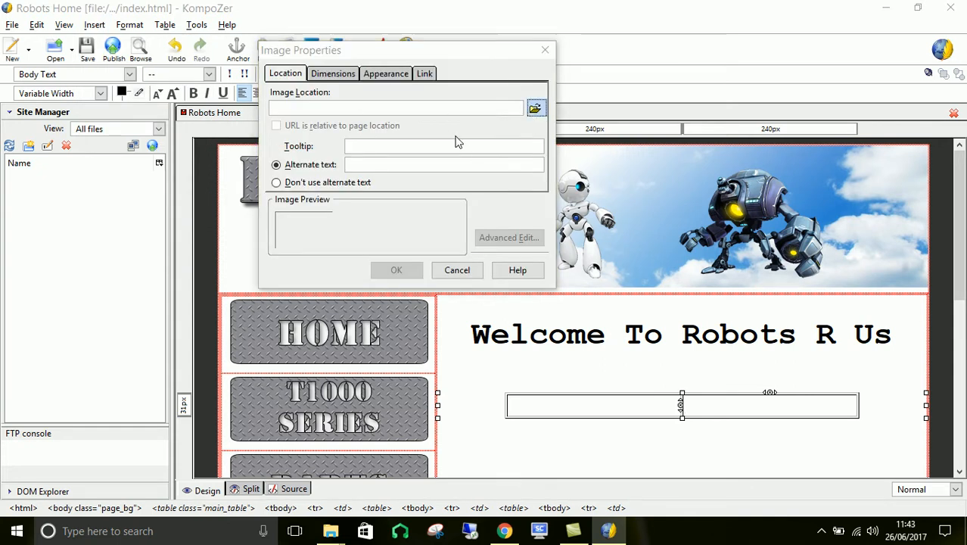
pyautogui.moveTo(732, 202); pyautogui.dragTo(743, 305)
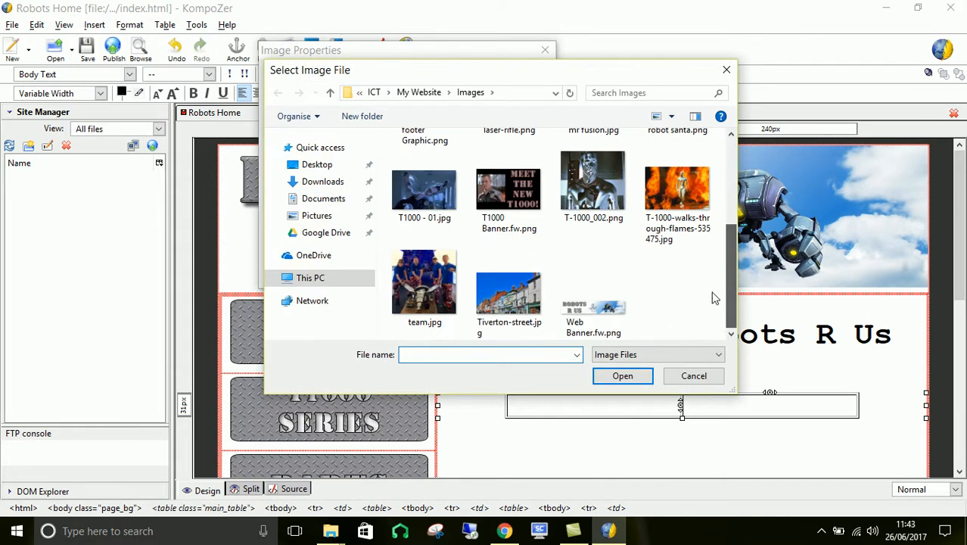
pyautogui.doubleClick(424, 281)
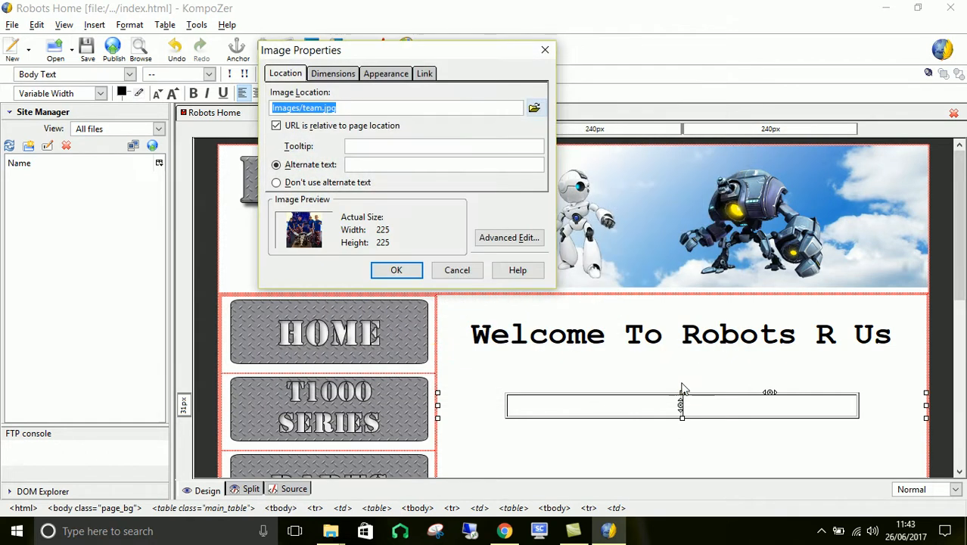
pyautogui.click(359, 167)
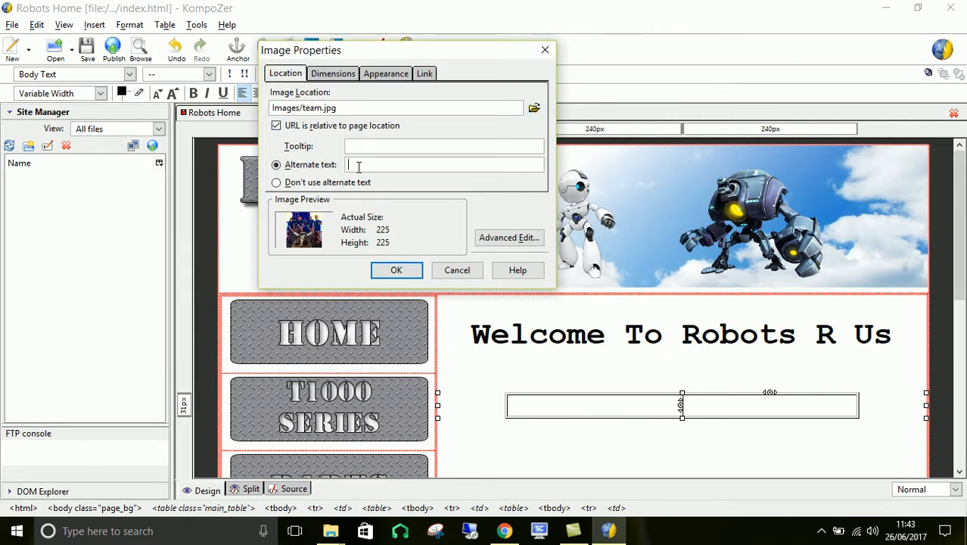
pyautogui.write('Meet The Team')
pyautogui.click(396, 270)
# - Copy the two introductory paragraphs from the finished home page in Chrome and paste them without formatting into the table's first cell in KompoZer
pyautogui.scroll(-5, 767, 427)
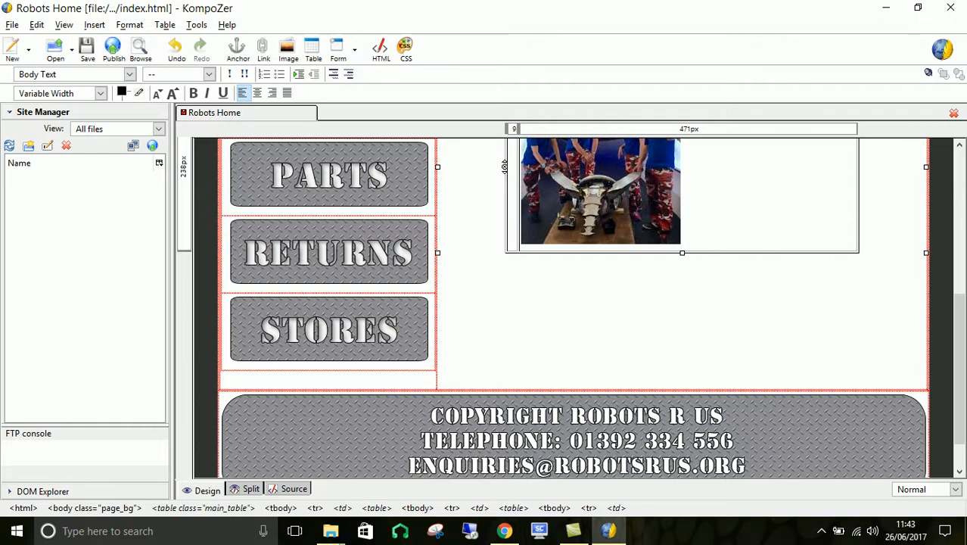
pyautogui.scroll(2, 742, 270)
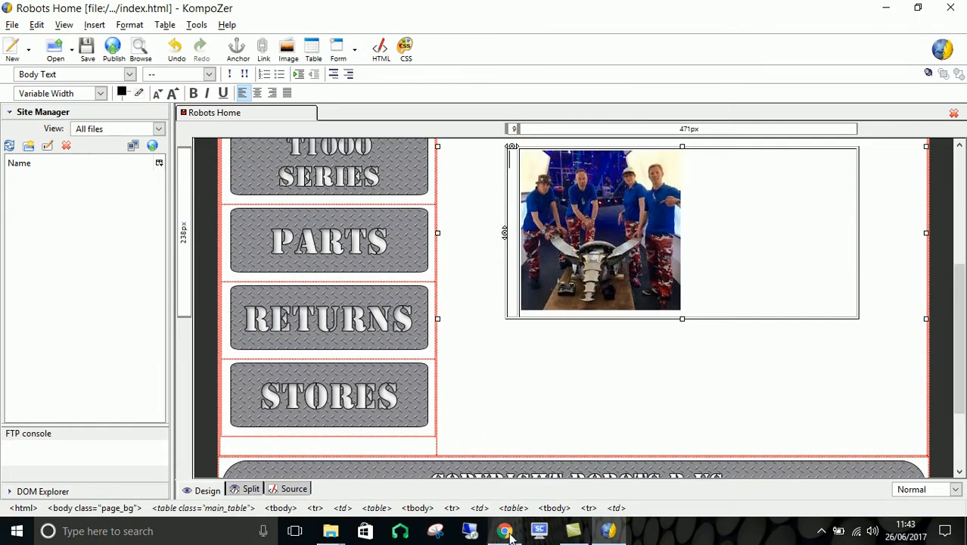
pyautogui.click(505, 531)
pyautogui.moveTo(410, 279); pyautogui.dragTo(562, 382)
pyautogui.rightClick(475, 286)
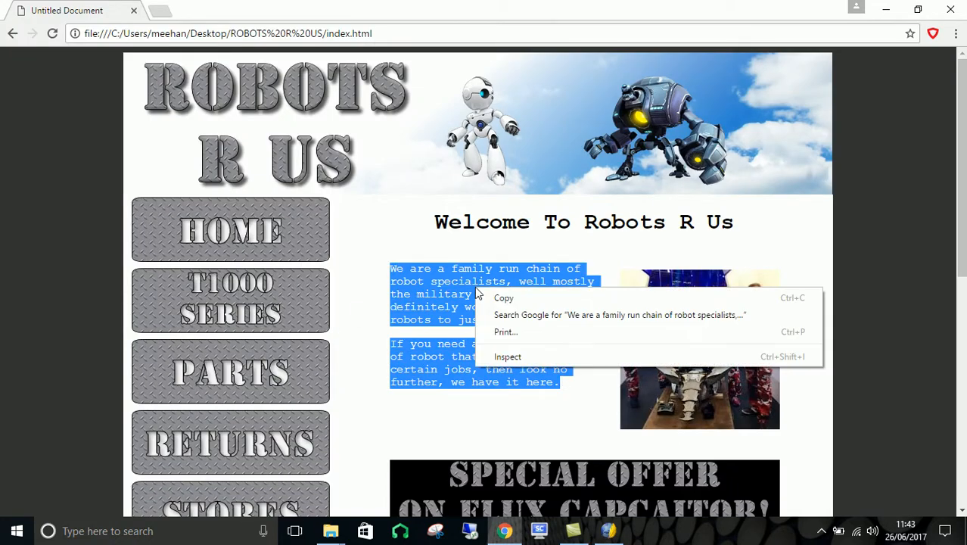
pyautogui.click(509, 299)
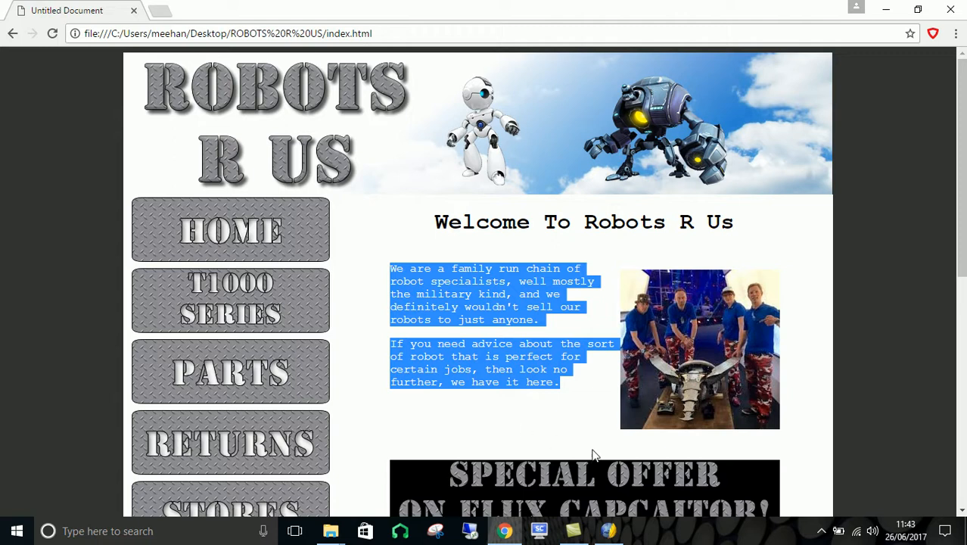
pyautogui.click(610, 530)
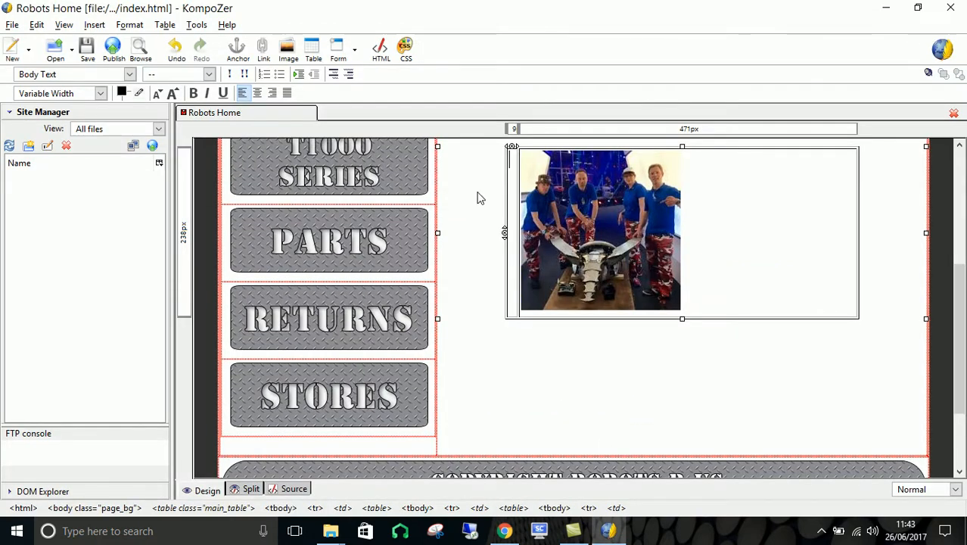
pyautogui.click(36, 24)
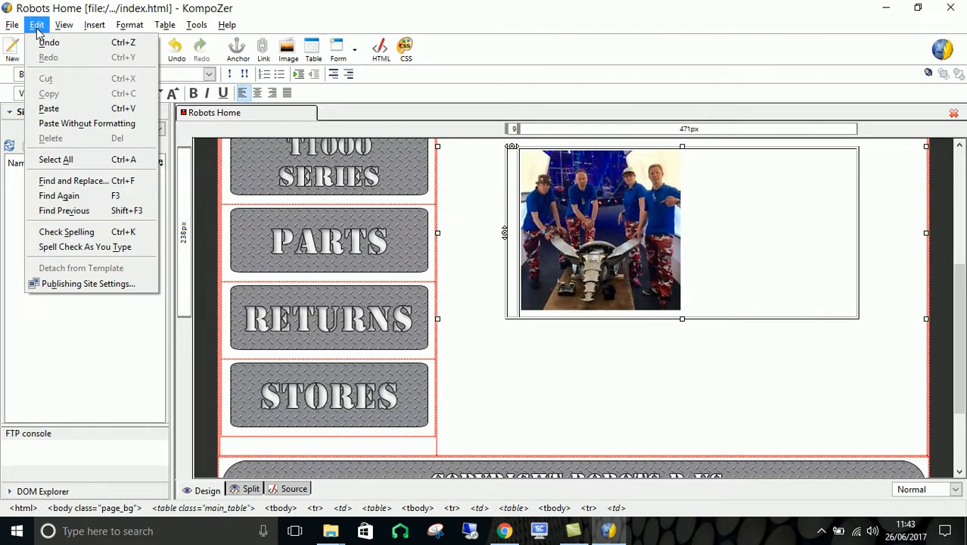
pyautogui.click(88, 125)
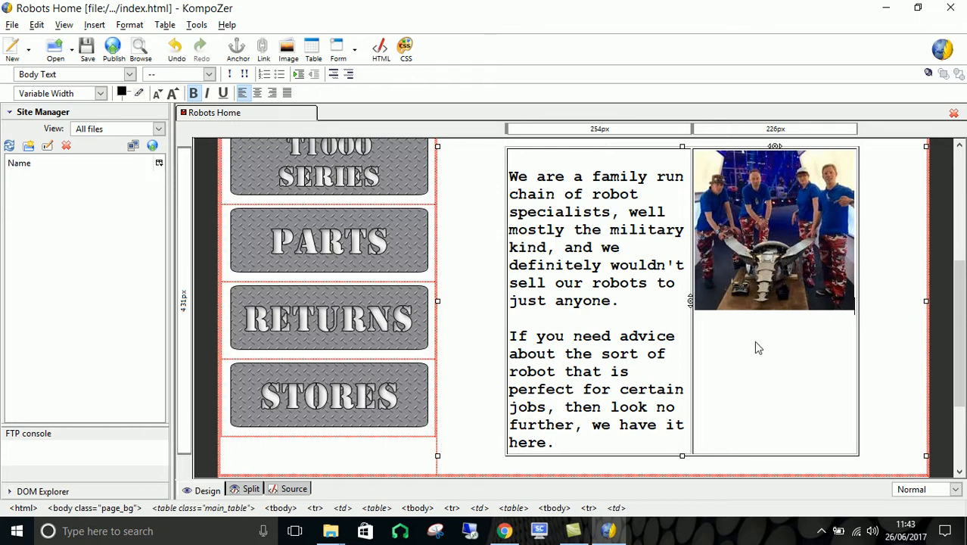
# - Set the font size of the .main_table rule in the stylesheet to 1em
pyautogui.moveTo(959, 353)
pyautogui.mouseDown()
pyautogui.moveTo(961, 309)
pyautogui.moveTo(962, 358)
pyautogui.mouseUp()
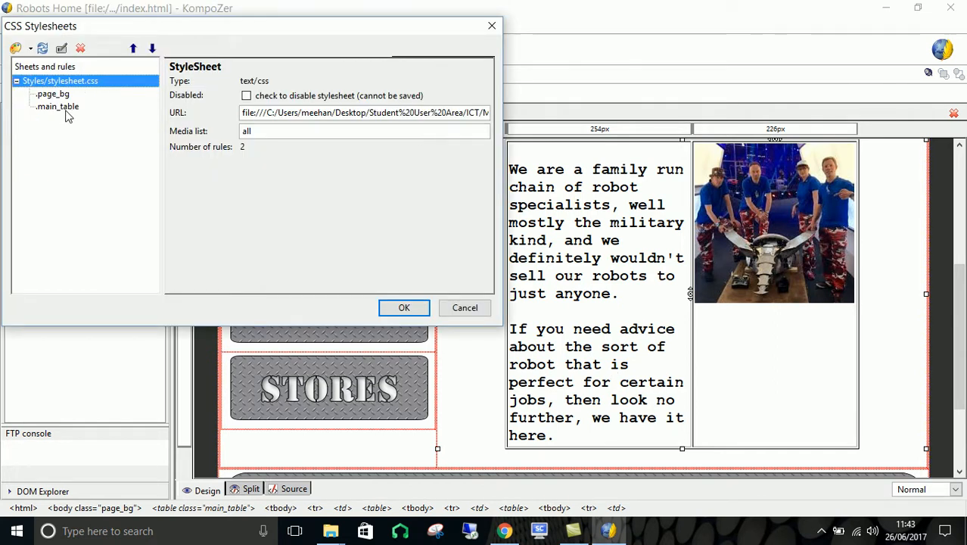
pyautogui.click(68, 107)
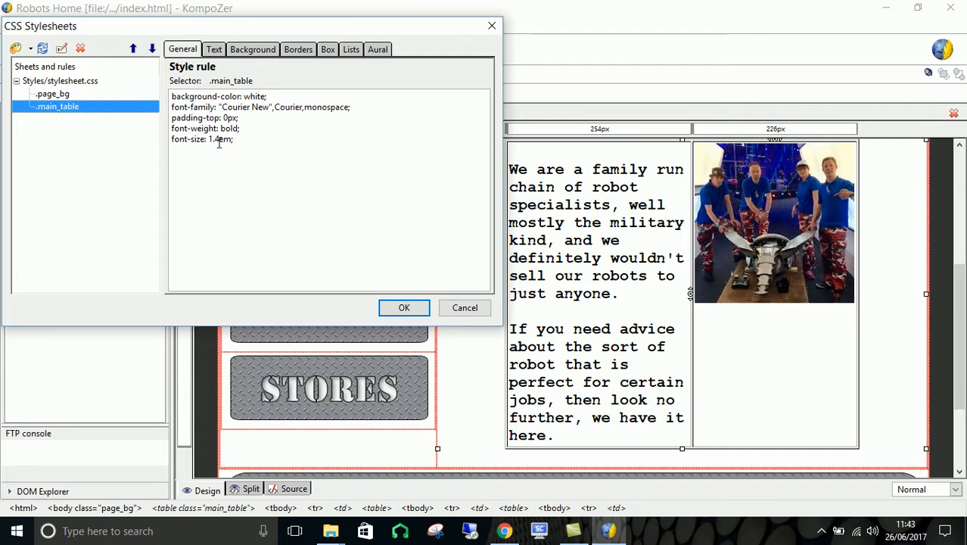
pyautogui.click(215, 50)
pyautogui.click(308, 182)
pyautogui.click(308, 182)
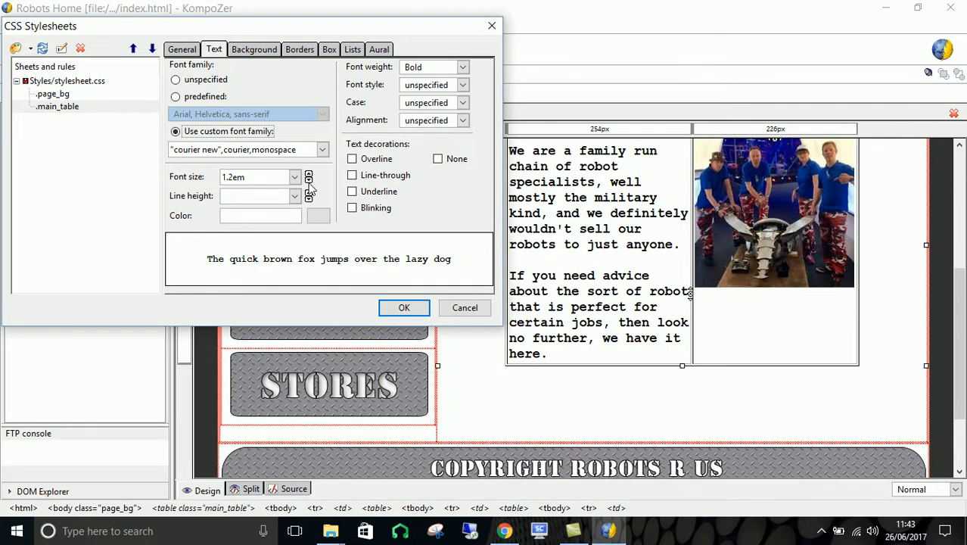
pyautogui.click(308, 182)
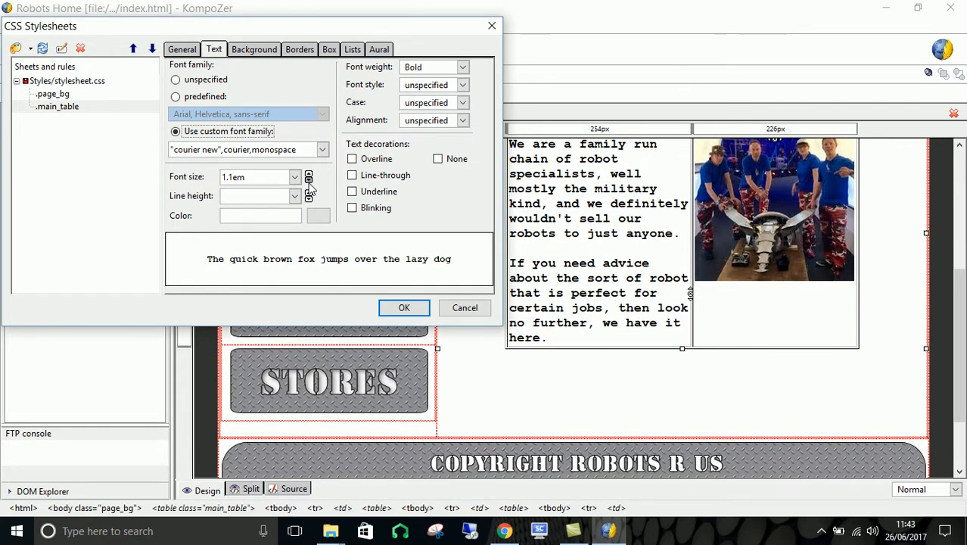
pyautogui.click(308, 181)
pyautogui.click(308, 182)
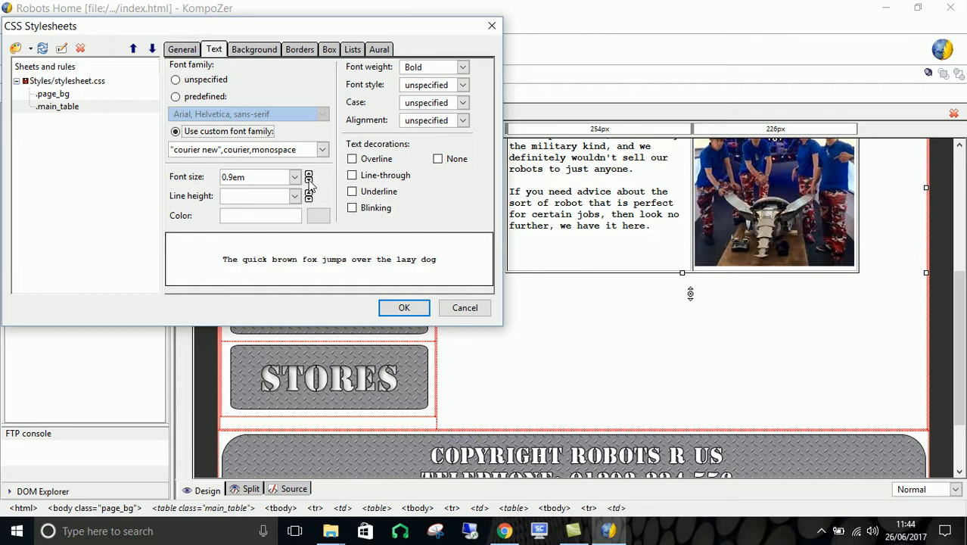
pyautogui.click(308, 175)
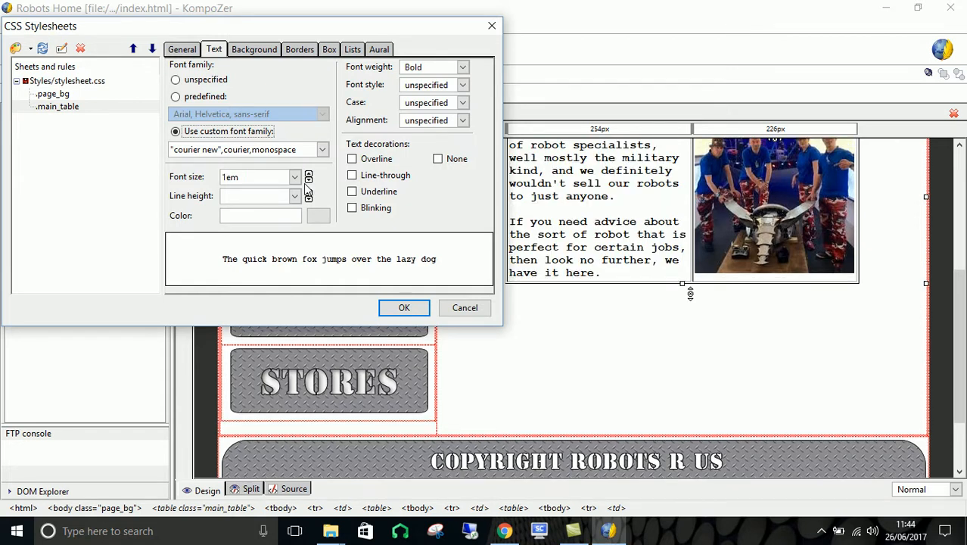
# - Set the font weight of the .main_table rule to unspecified and apply the stylesheet changes
pyautogui.click(462, 67)
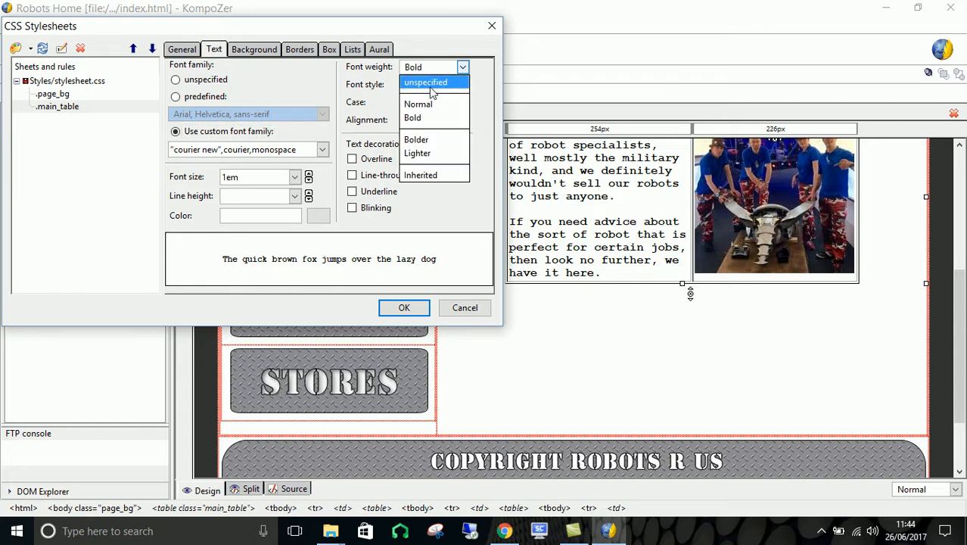
pyautogui.click(431, 83)
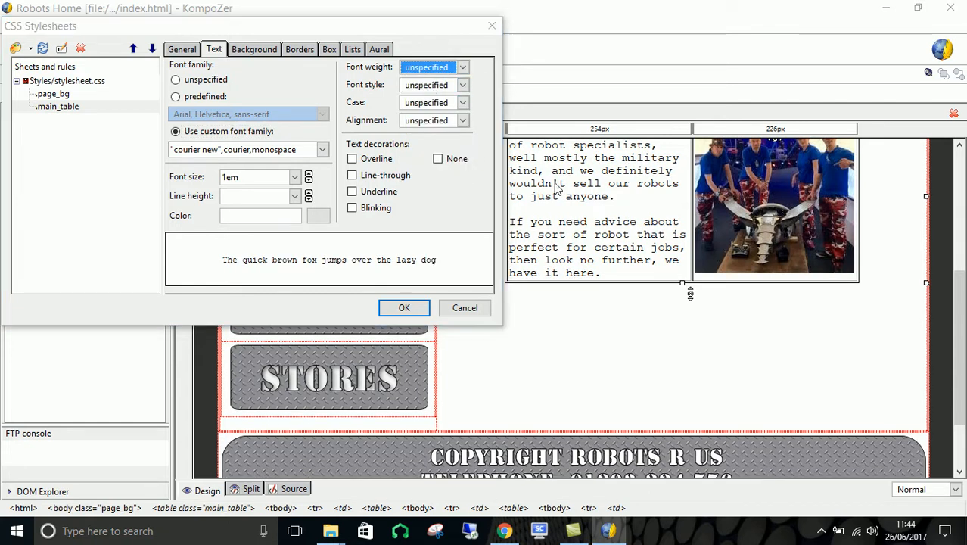
pyautogui.click(417, 308)
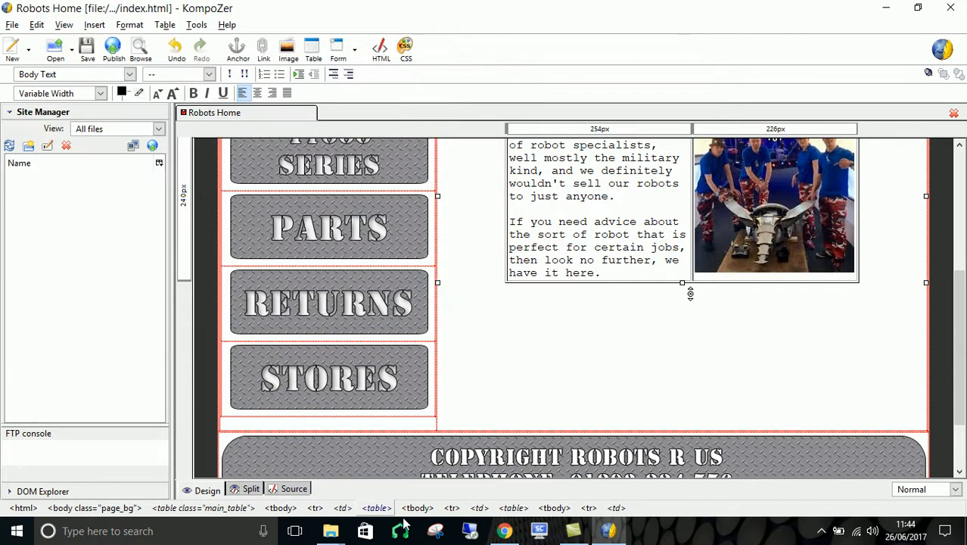
# - Compare with the finished page in Chrome, then in KompoZer set the width of the text and image table to 550 pixels
pyautogui.click(504, 531)
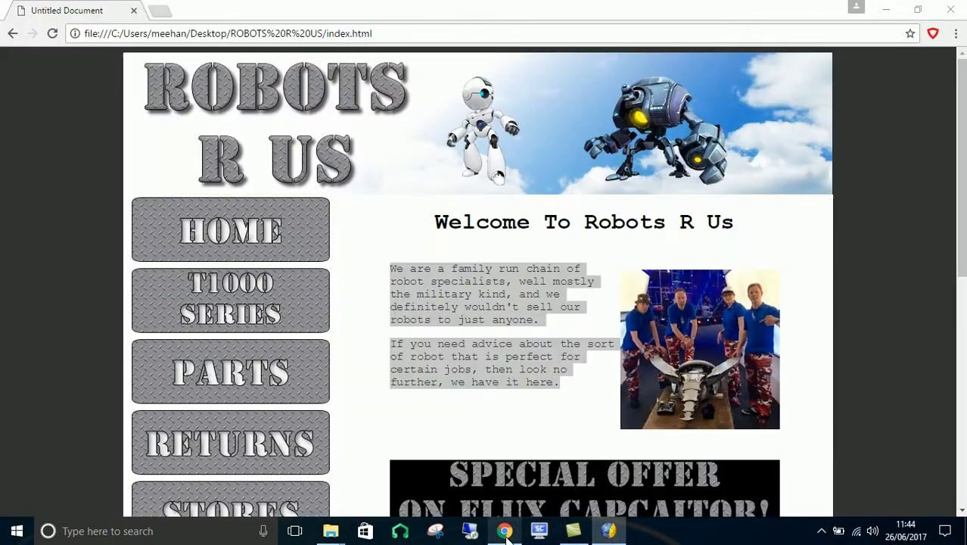
pyautogui.click(506, 532)
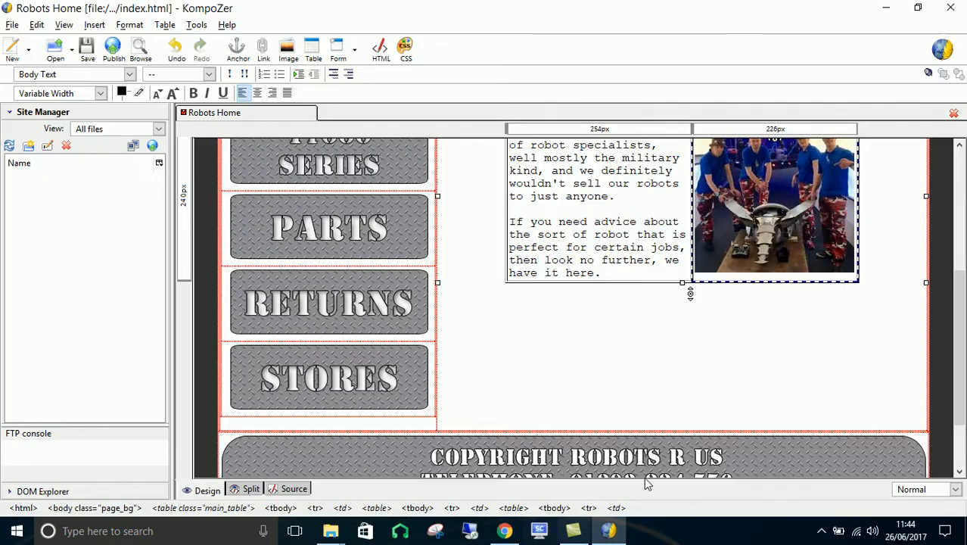
pyautogui.scroll(5, 684, 379)
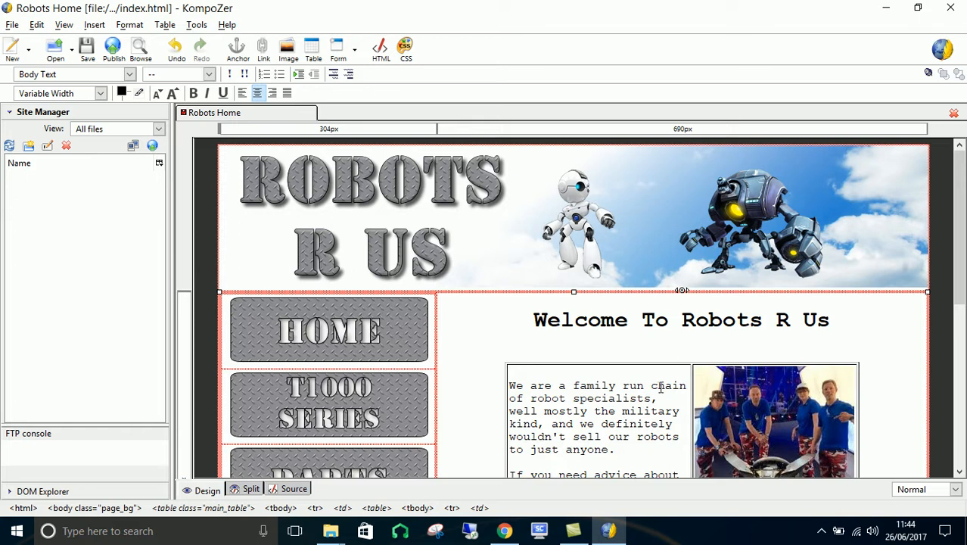
pyautogui.click(659, 388)
pyautogui.click(165, 25)
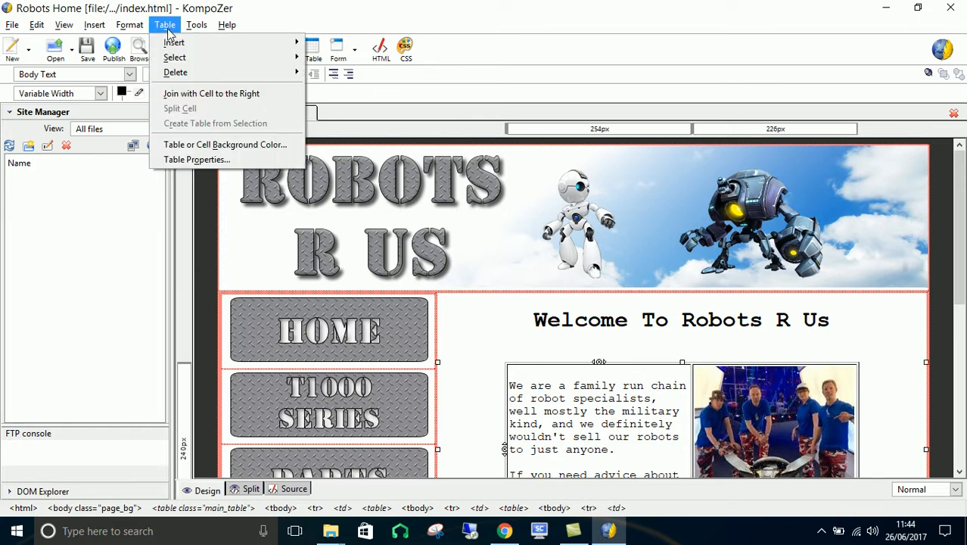
pyautogui.click(197, 160)
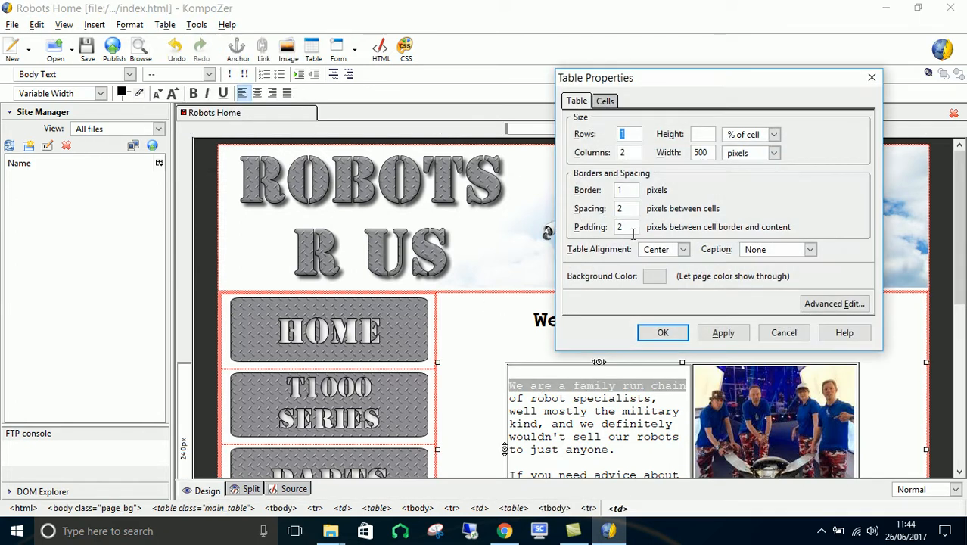
pyautogui.moveTo(710, 152); pyautogui.dragTo(678, 152)
pyautogui.press('Return')
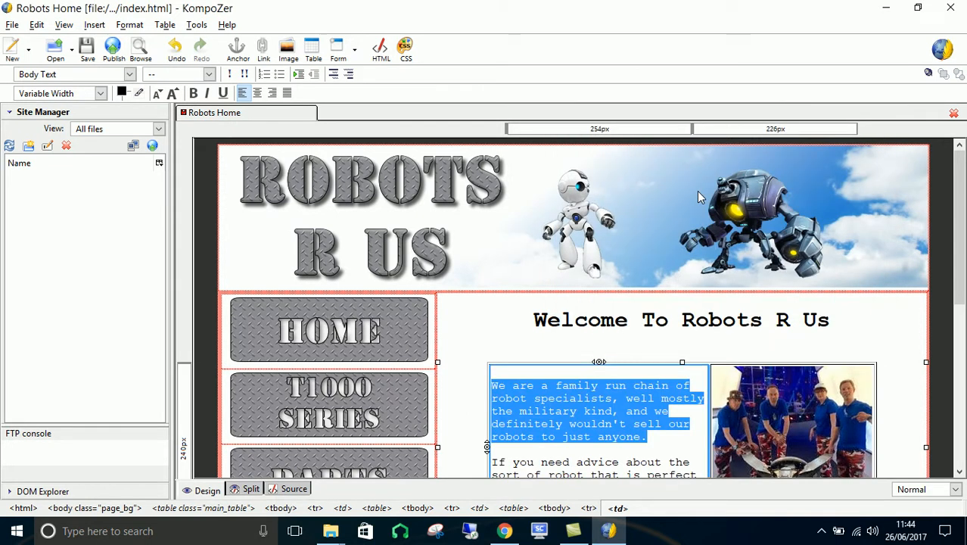
# - Remove the border of the two-column table holding the introductory text and team image
pyautogui.click(680, 318)
pyautogui.moveTo(960, 301); pyautogui.dragTo(961, 357)
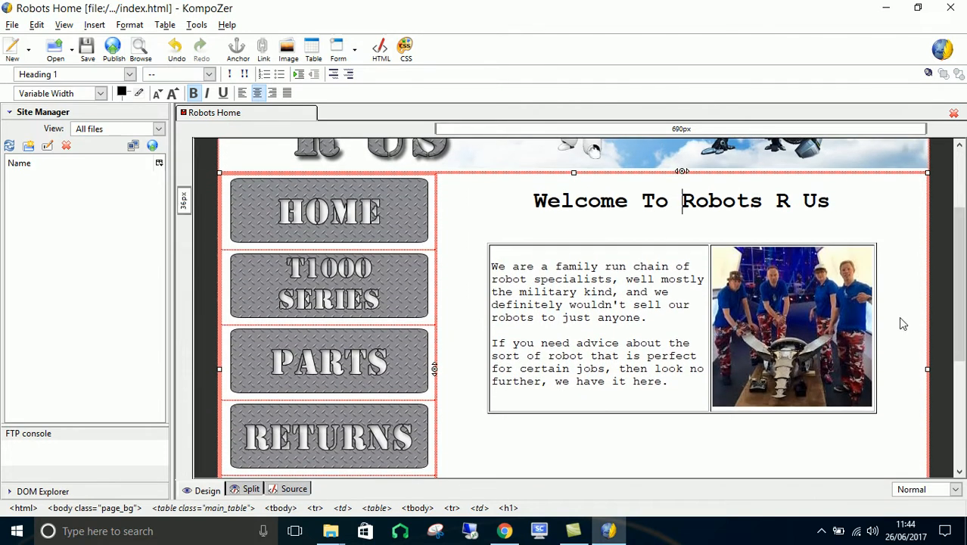
pyautogui.click(691, 343)
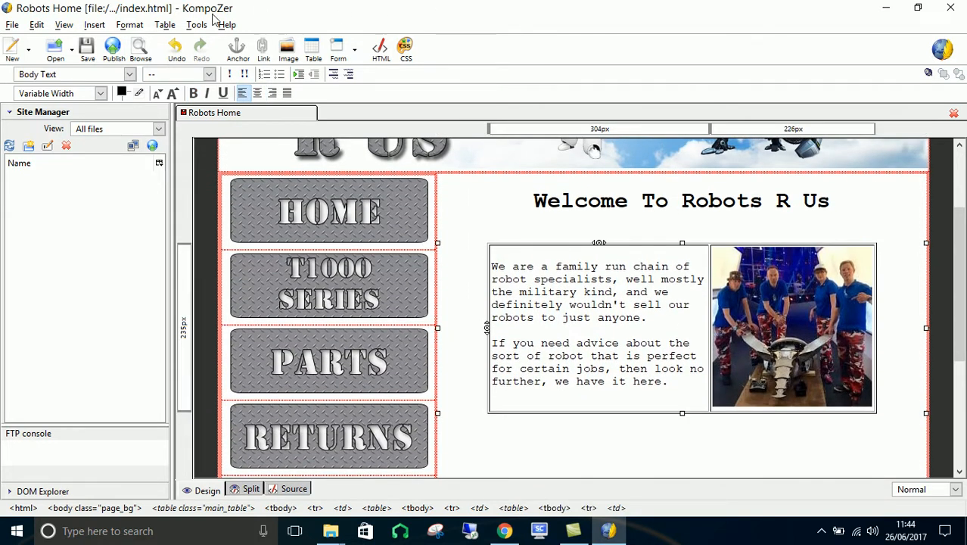
pyautogui.click(164, 24)
pyautogui.click(193, 156)
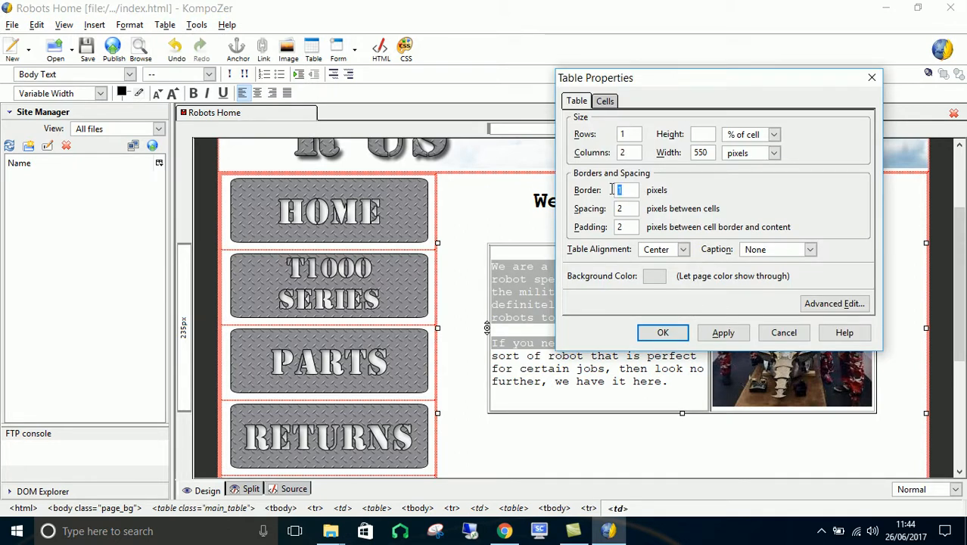
pyautogui.click(723, 333)
pyautogui.click(663, 332)
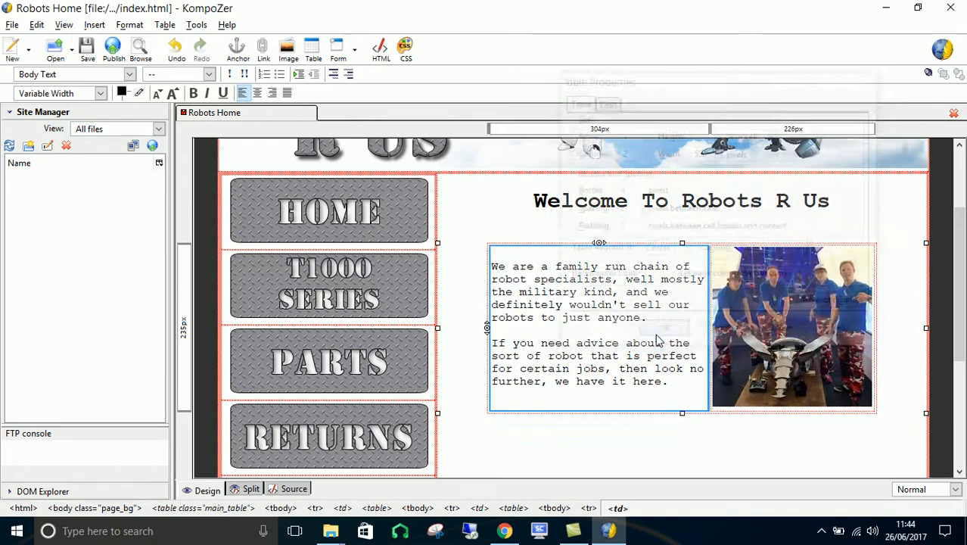
# - Save the Robots Home page and preview it in the browser
pyautogui.click(148, 53)
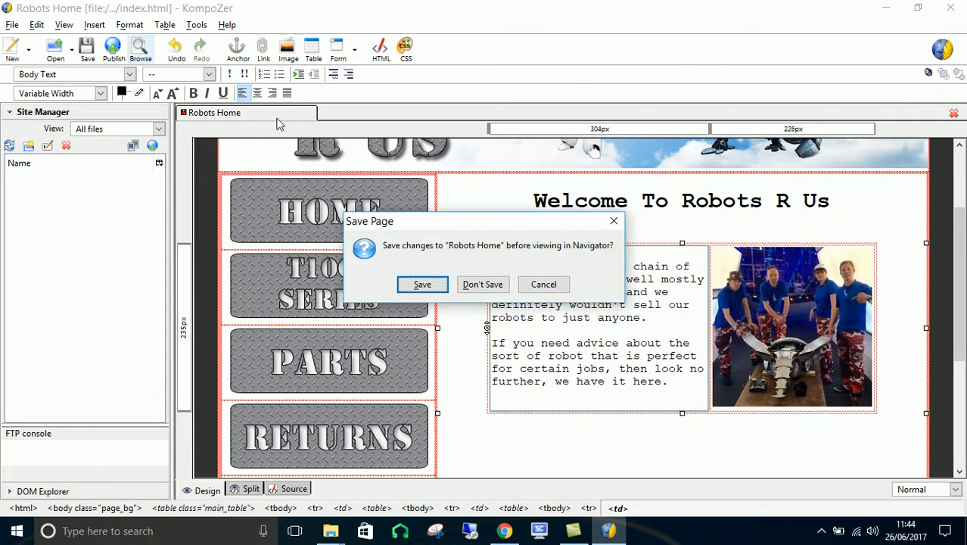
pyautogui.click(423, 291)
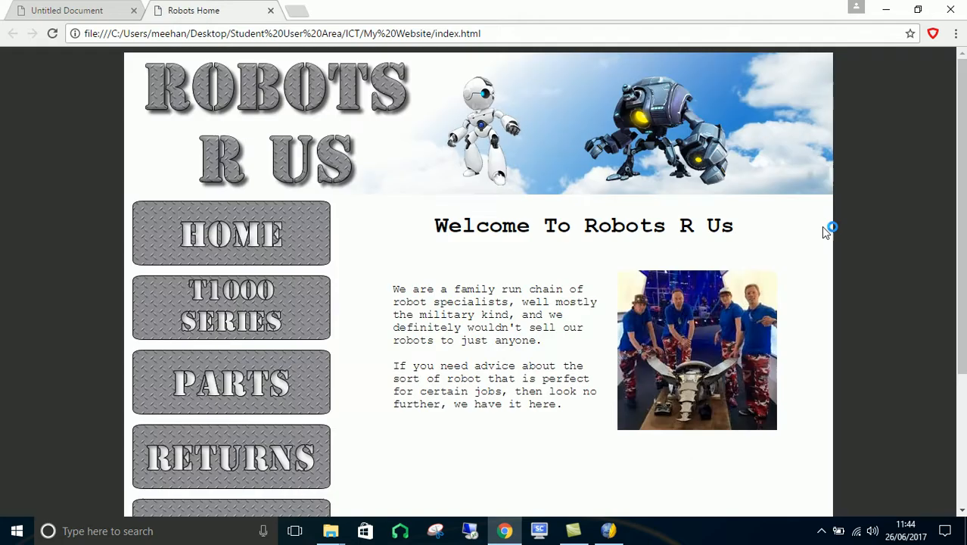
# - Look over the previewed home page in Chrome, scrolling through it, and return to KompoZer
pyautogui.scroll(-1, 825, 224)
pyautogui.scroll(1, 825, 219)
pyautogui.click(609, 530)
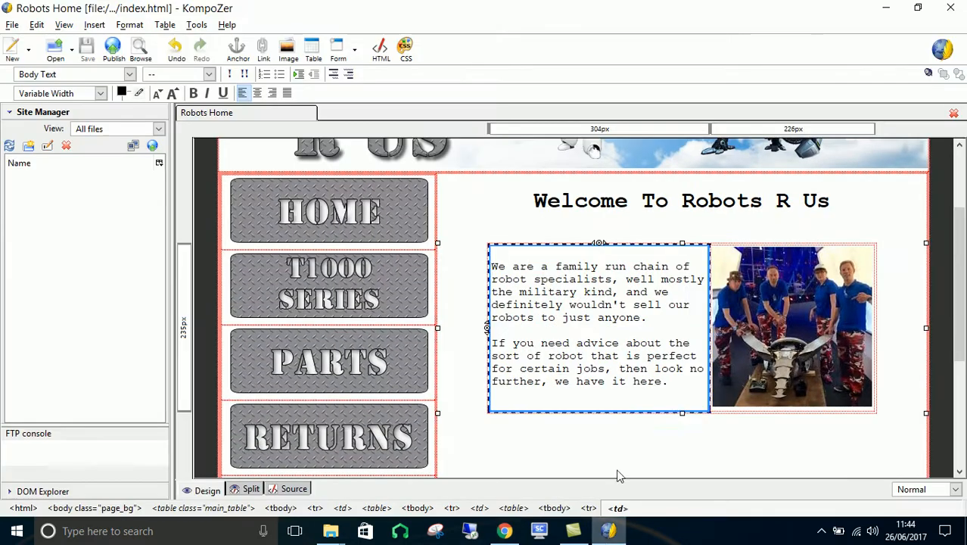
# - Add a line below the text and image table and choose flux offer.fw.png as the image to insert there
pyautogui.click(684, 445)
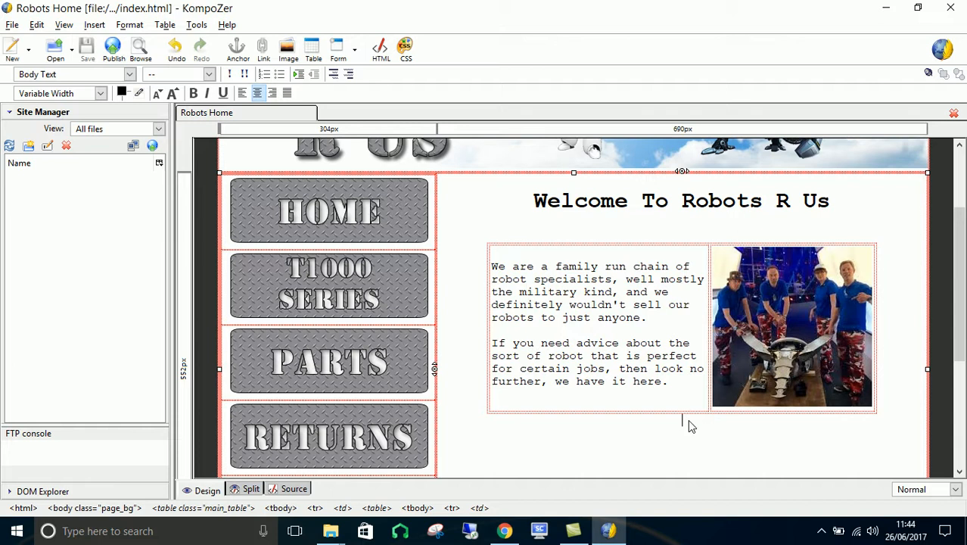
pyautogui.press('Return')
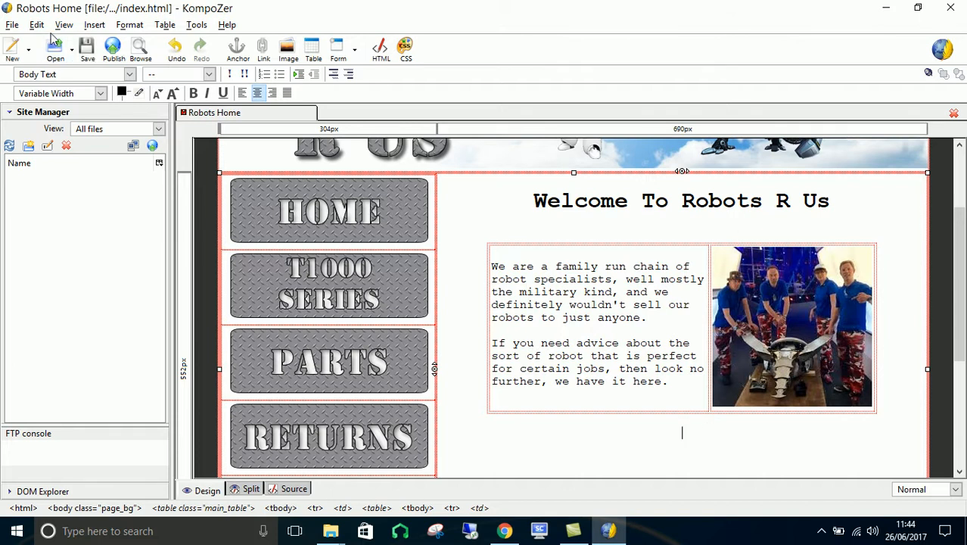
pyautogui.click(95, 25)
pyautogui.click(102, 51)
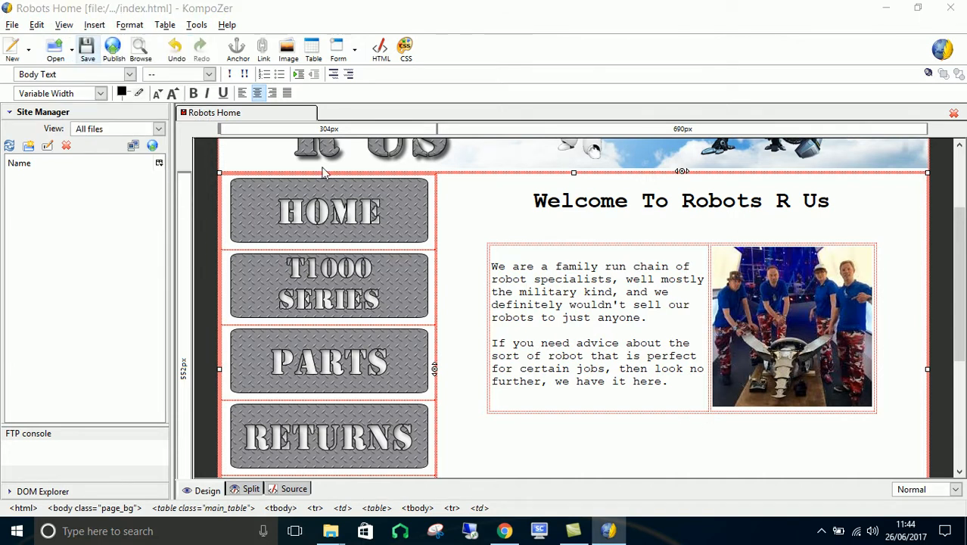
pyautogui.click(534, 109)
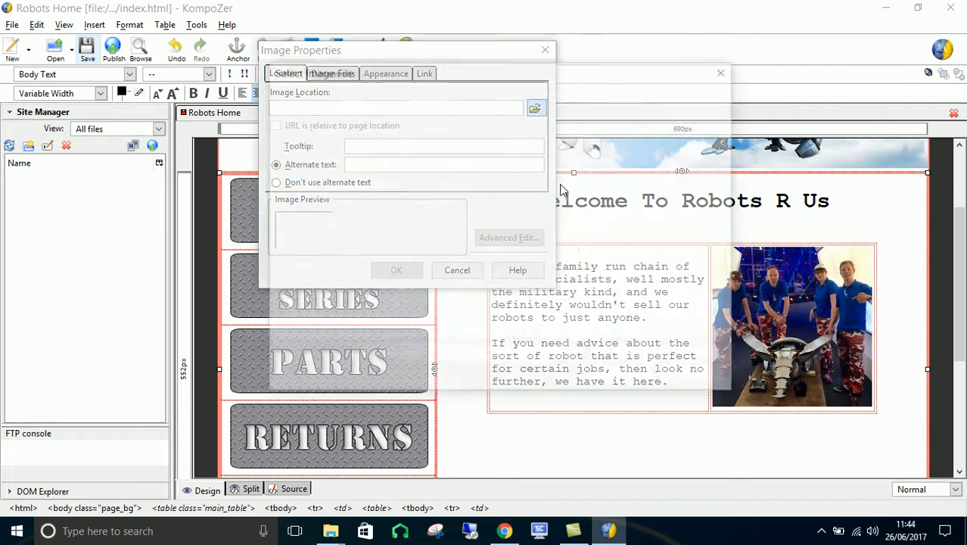
pyautogui.doubleClick(677, 185)
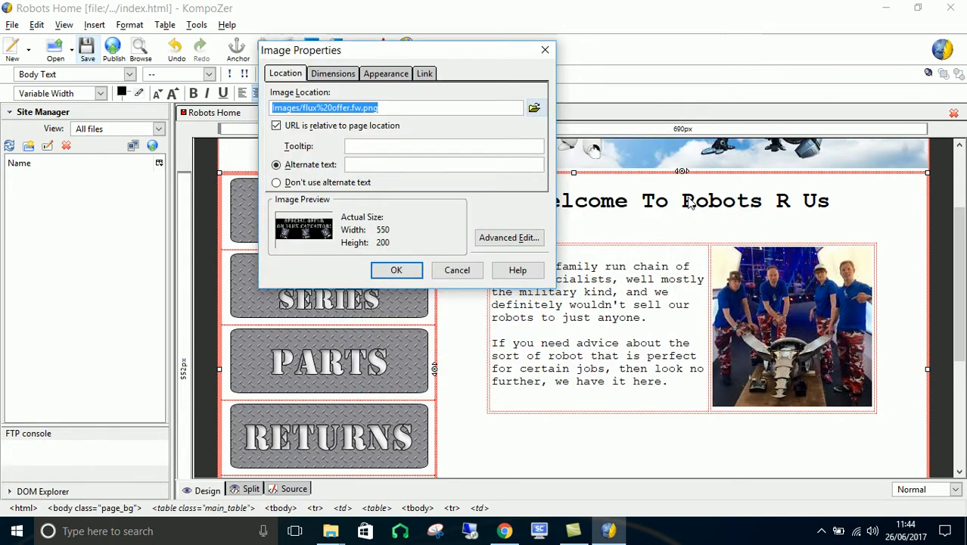
# - Set the flux offer image's alternate text to "click to buy a flux capacitor"
pyautogui.write('click to but')
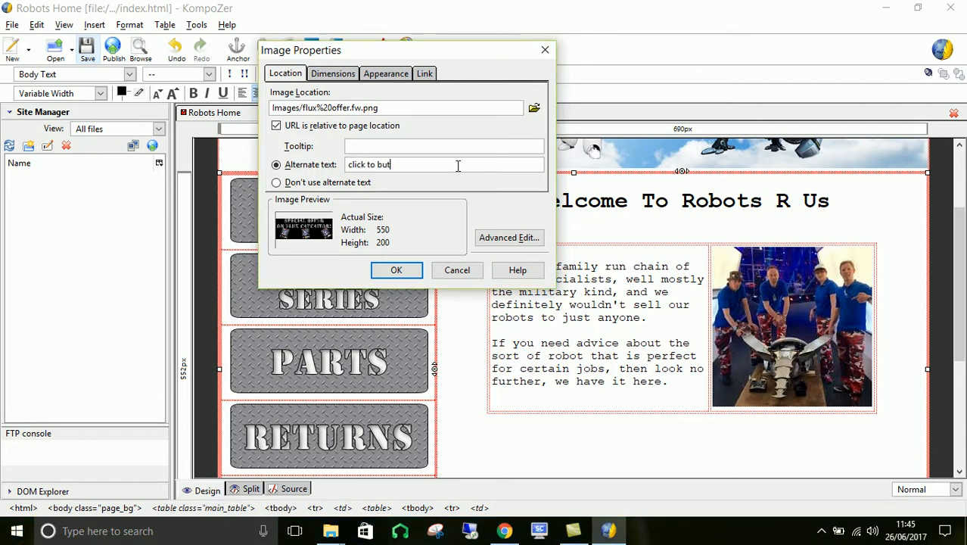
pyautogui.press('BackSpace')
pyautogui.write('y a flux capacitor')
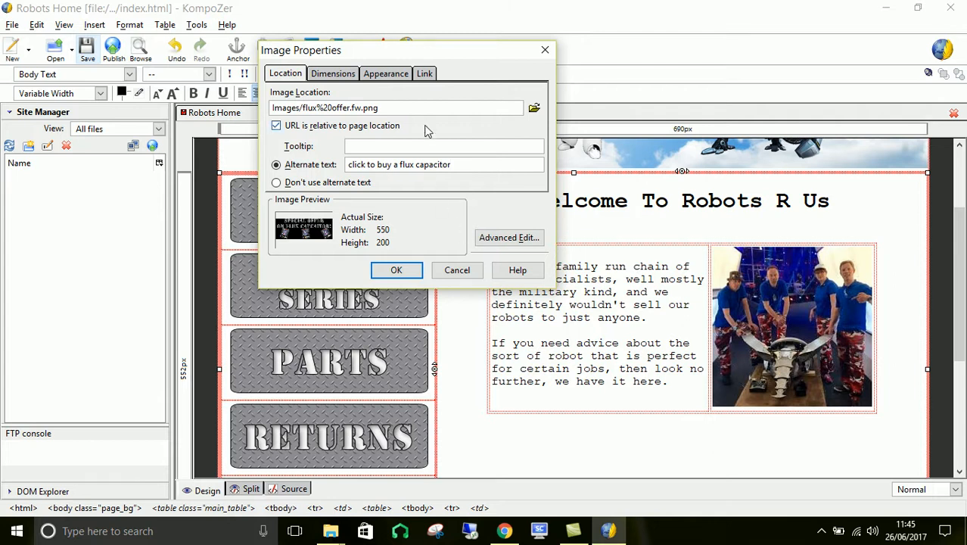
# - Link the flux offer image to parts.html and insert it into the page
pyautogui.click(424, 74)
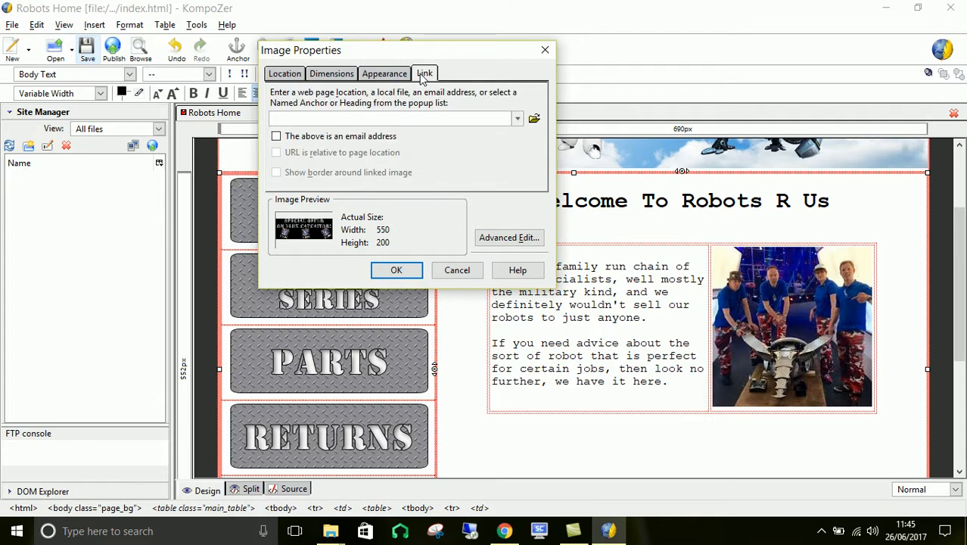
pyautogui.click(532, 119)
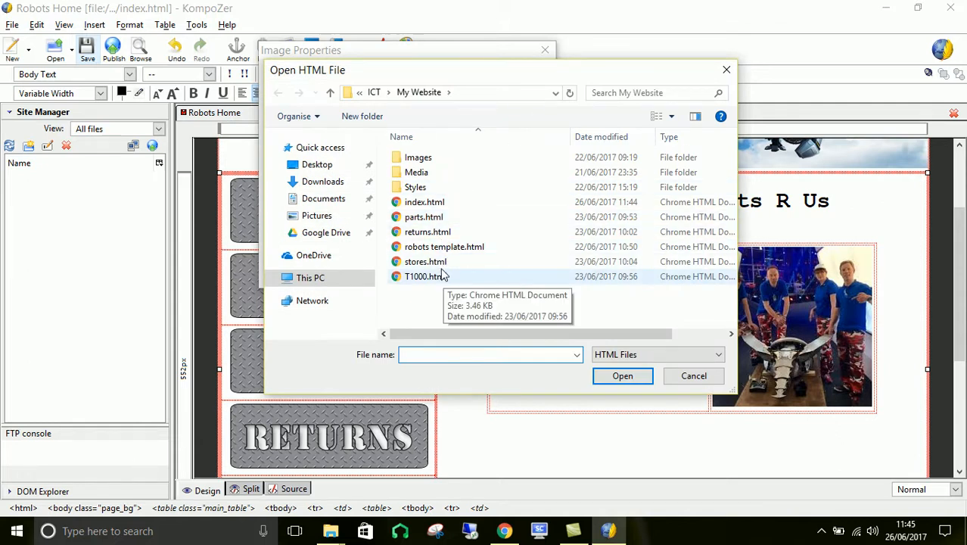
pyautogui.click(424, 219)
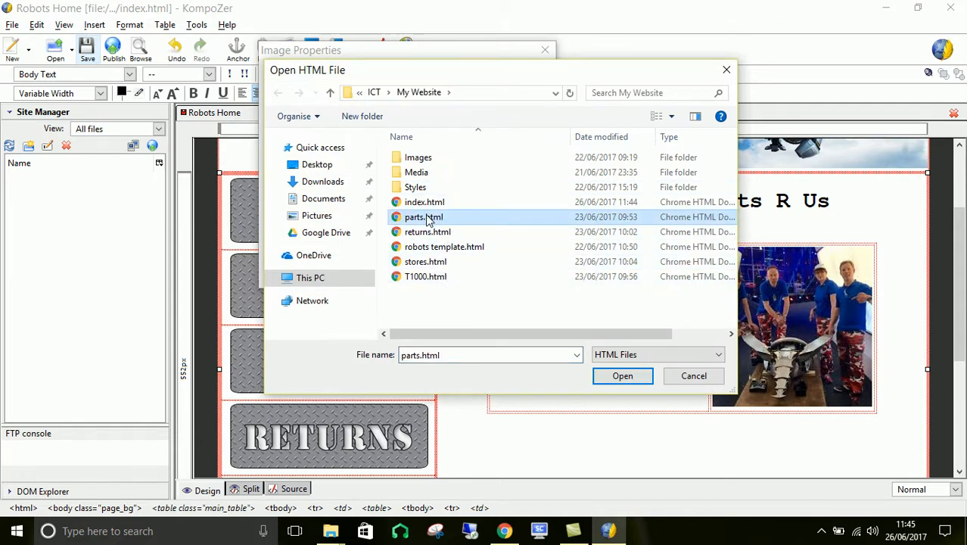
pyautogui.doubleClick(424, 218)
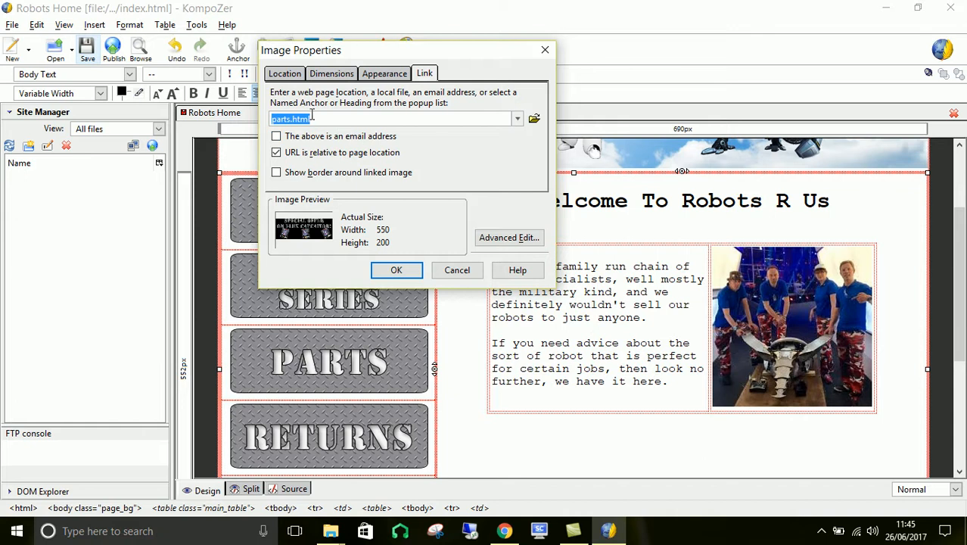
pyautogui.click(286, 75)
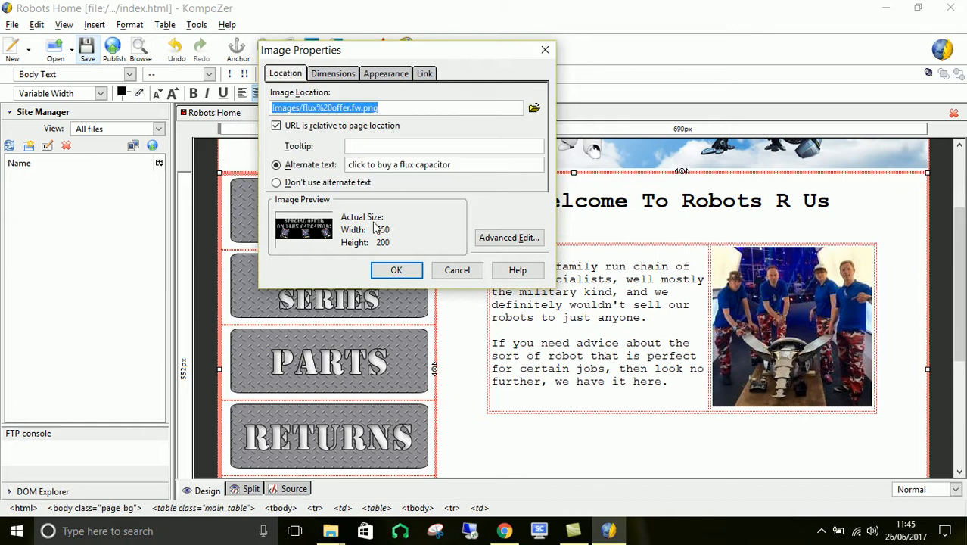
pyautogui.click(398, 271)
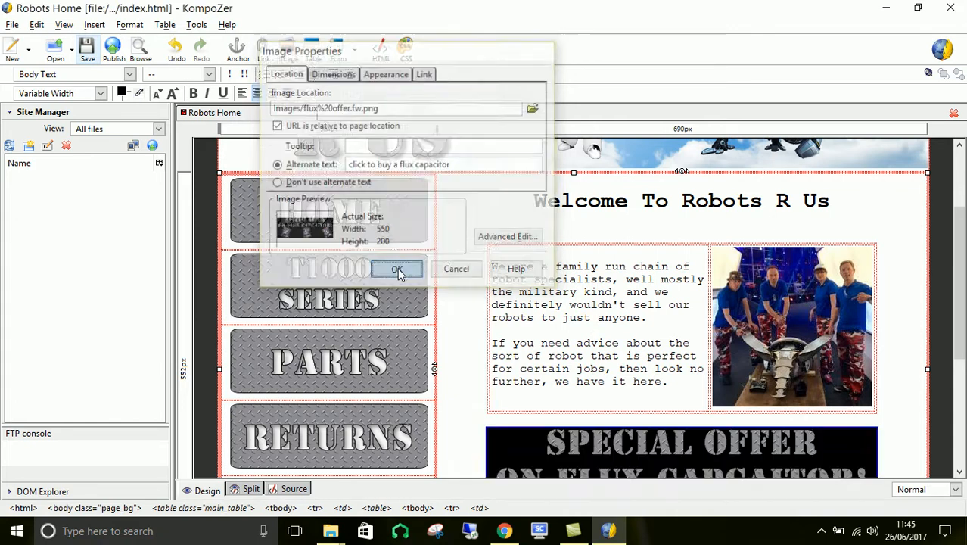
# - Add two line breaks after the flux capacitor special offer banner
pyautogui.scroll(-5, 916, 347)
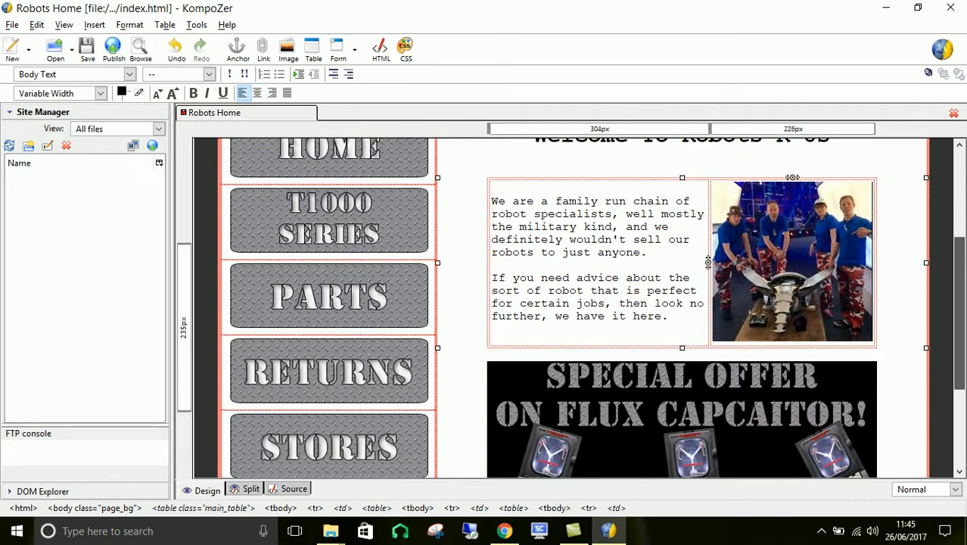
pyautogui.click(907, 345)
pyautogui.click(913, 332)
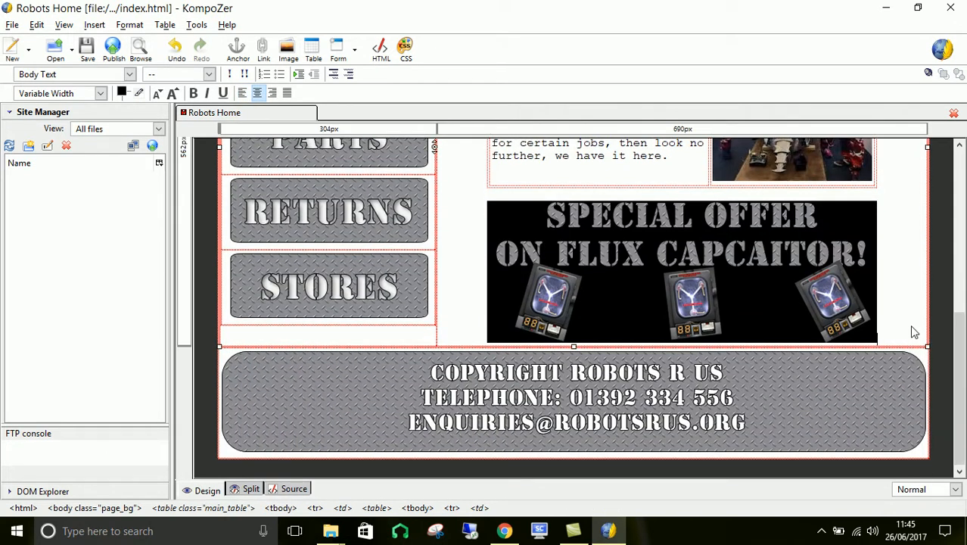
pyautogui.press('Return')
pyautogui.press('Return')
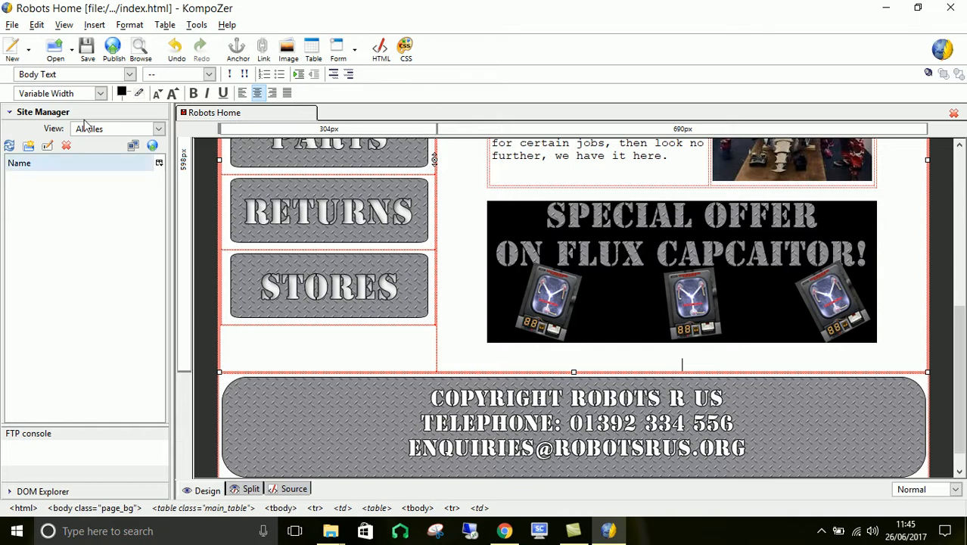
# - Choose T1000 Banner.fw.png as a new image below the offer banner, with alternate text "Click to buy a T1000"
pyautogui.click(94, 25)
pyautogui.click(105, 57)
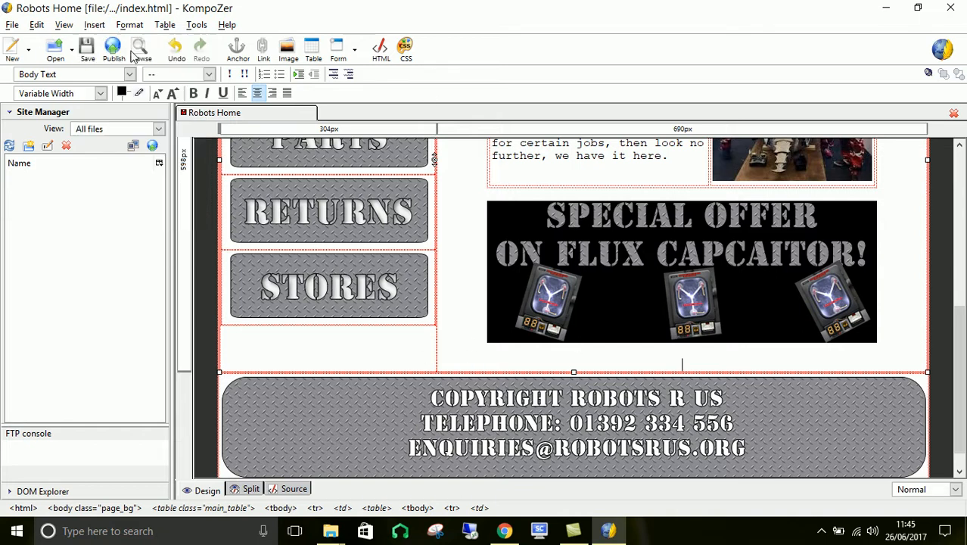
pyautogui.click(534, 107)
pyautogui.moveTo(728, 188); pyautogui.dragTo(745, 285)
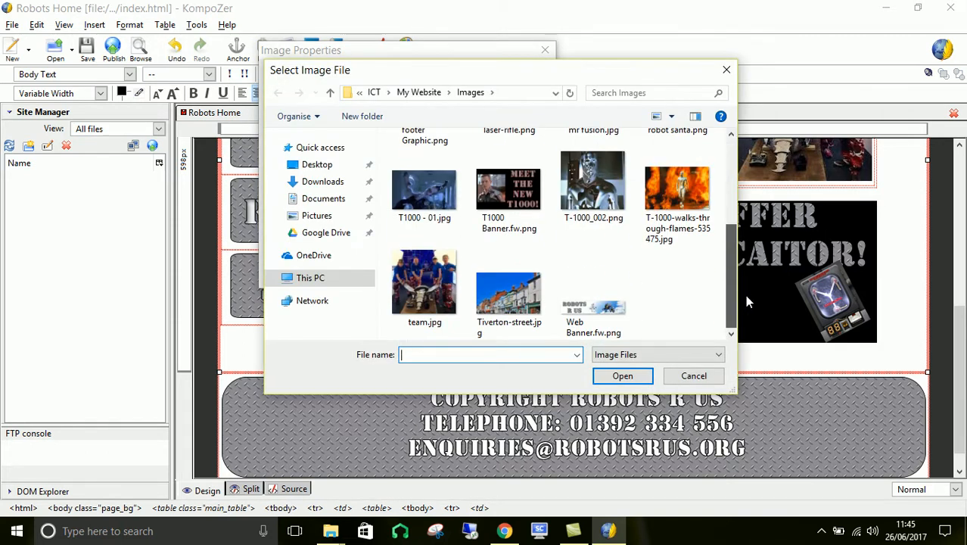
pyautogui.doubleClick(507, 193)
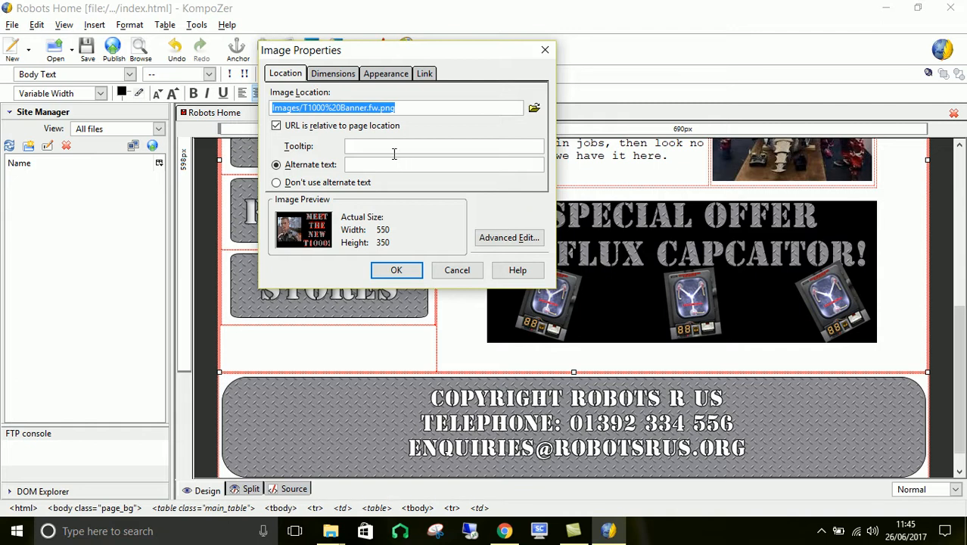
pyautogui.click(391, 161)
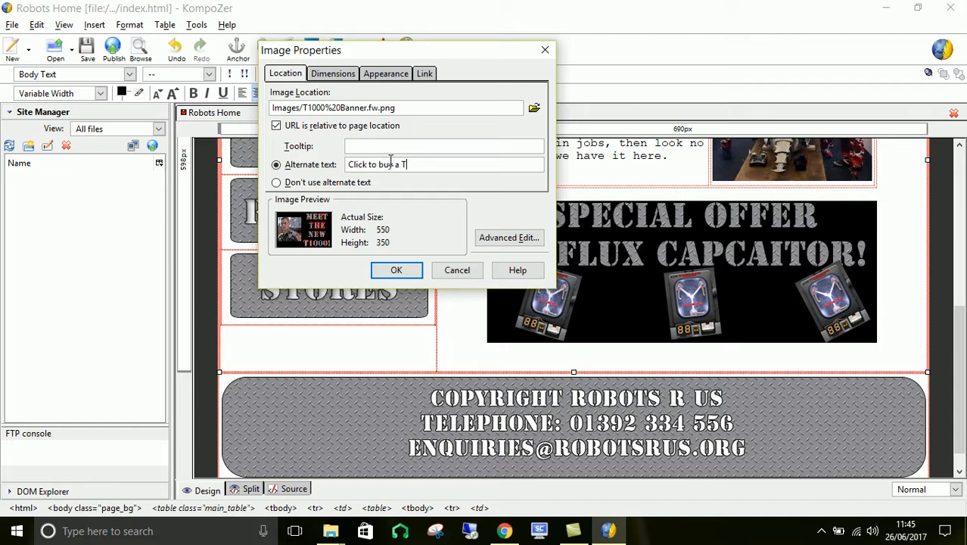
pyautogui.write('Click to buy a T1000!')
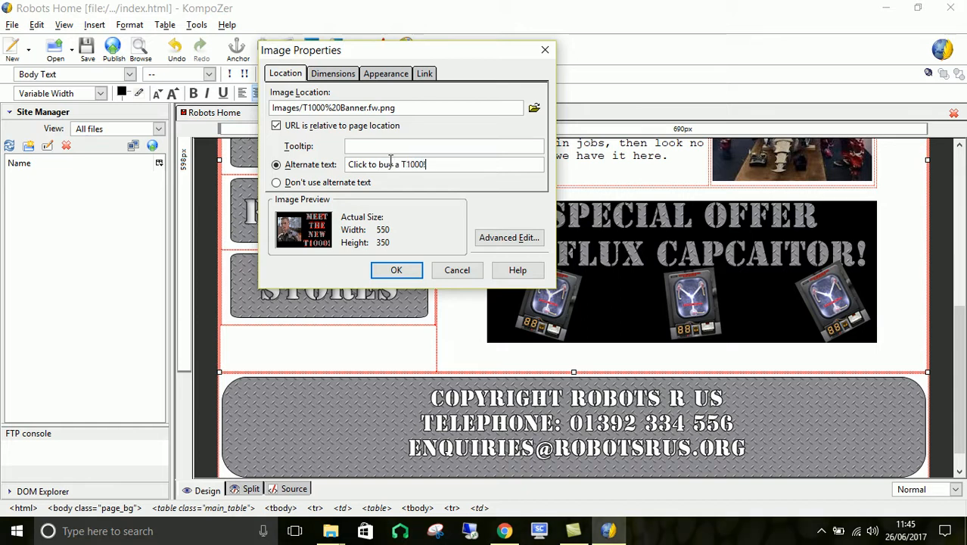
# - Link the T1000 banner to T1000.html and insert it into the page
pyautogui.click(424, 73)
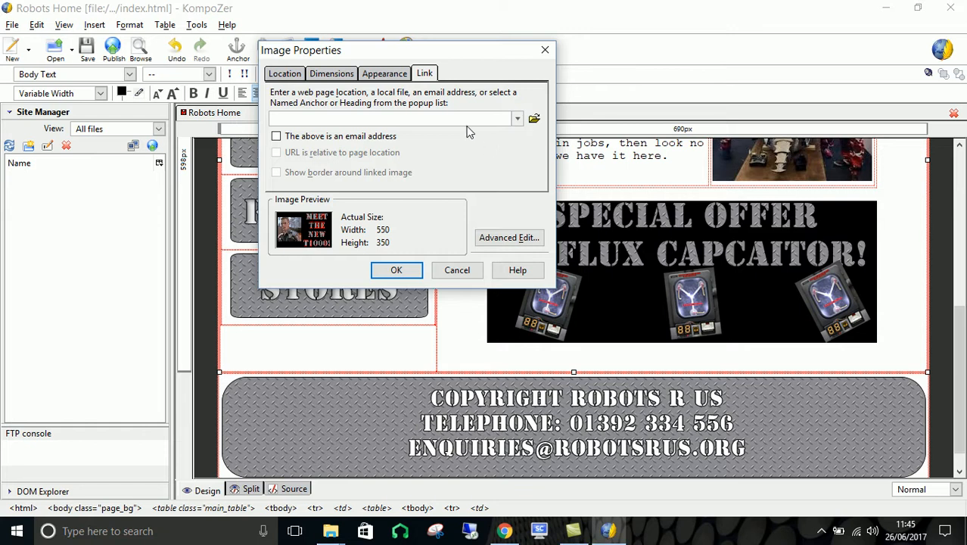
pyautogui.click(535, 118)
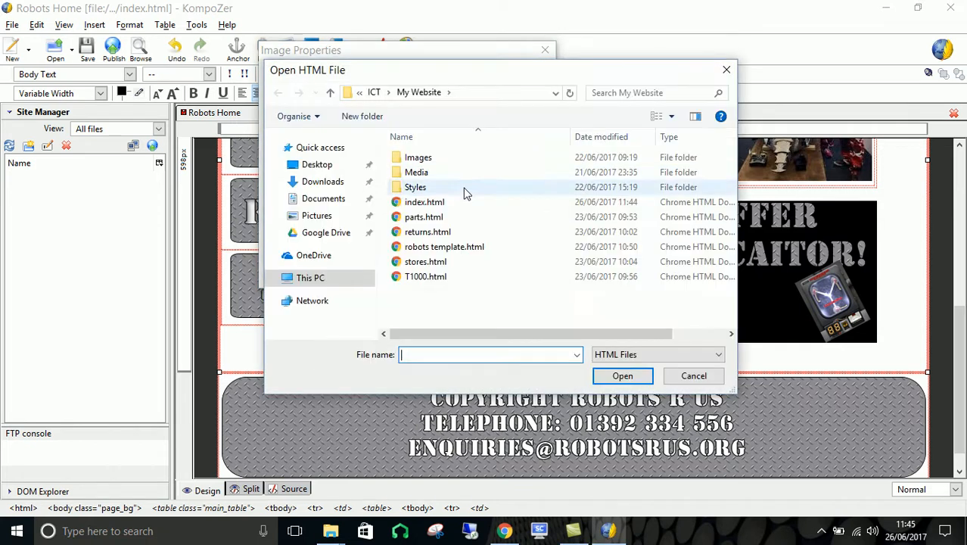
pyautogui.click(442, 277)
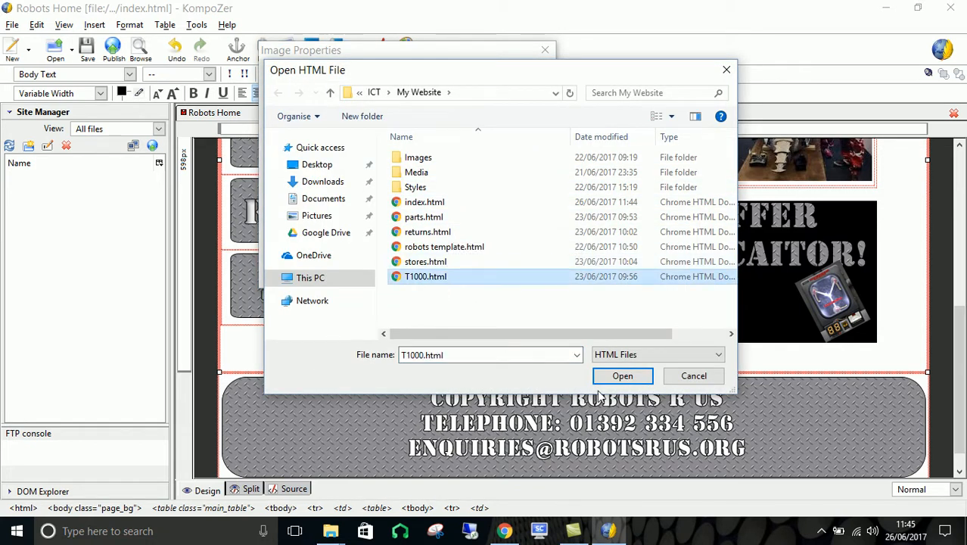
pyautogui.click(623, 376)
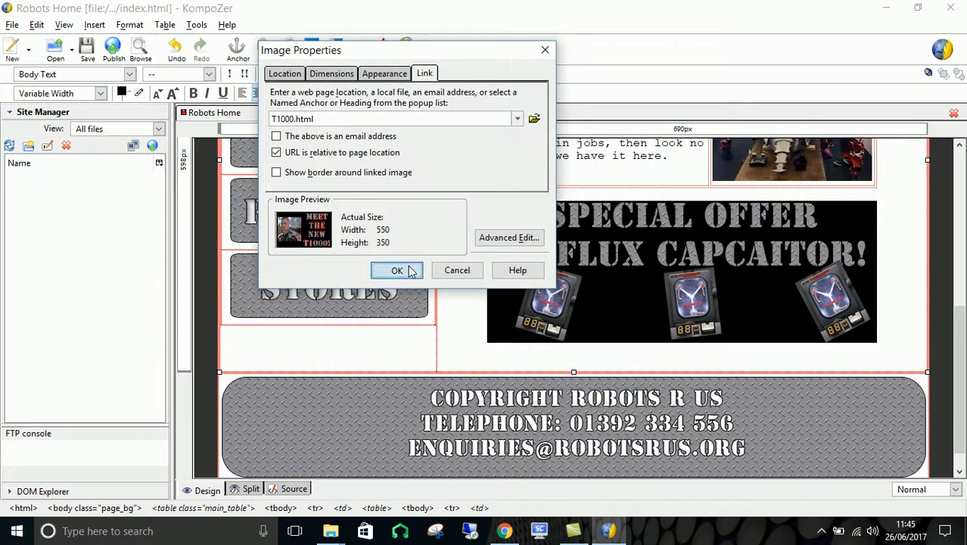
pyautogui.click(395, 268)
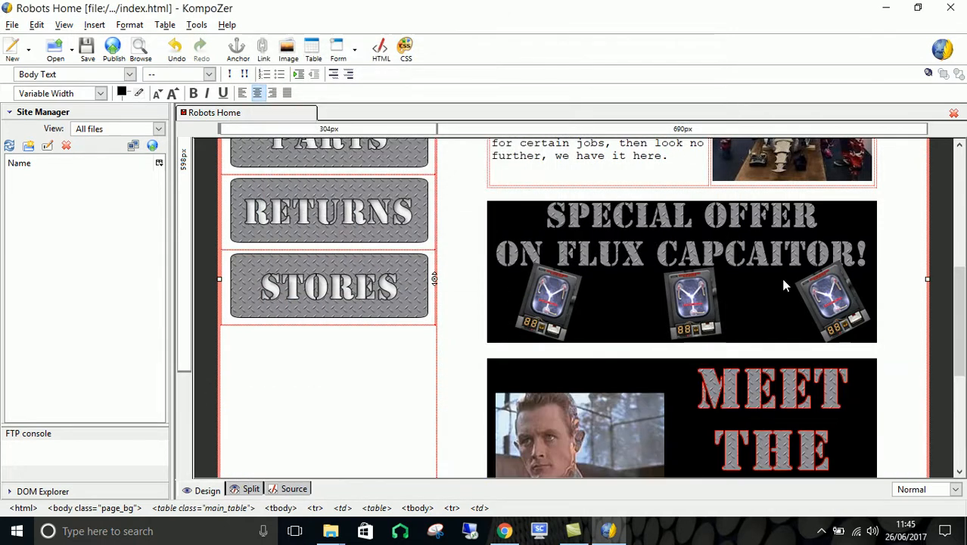
# - Save the home page and preview it in the browser, checking both new banners
pyautogui.click(140, 50)
pyautogui.click(422, 284)
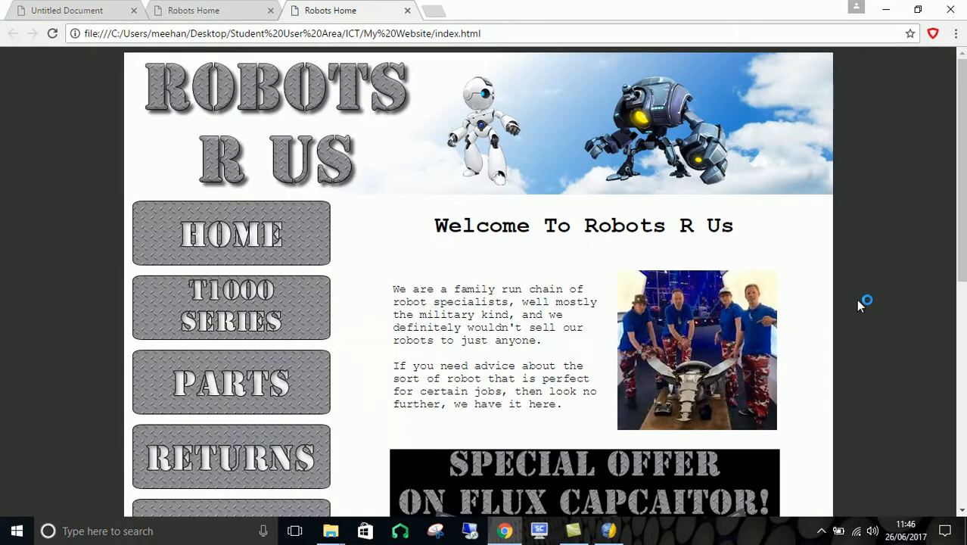
pyautogui.scroll(-8, 868, 288)
pyautogui.scroll(8, 873, 285)
pyautogui.scroll(-8, 873, 291)
# - Test the T1000 and flux capacitor banner links in the preview, going back to the home page after each
pyautogui.click(601, 263)
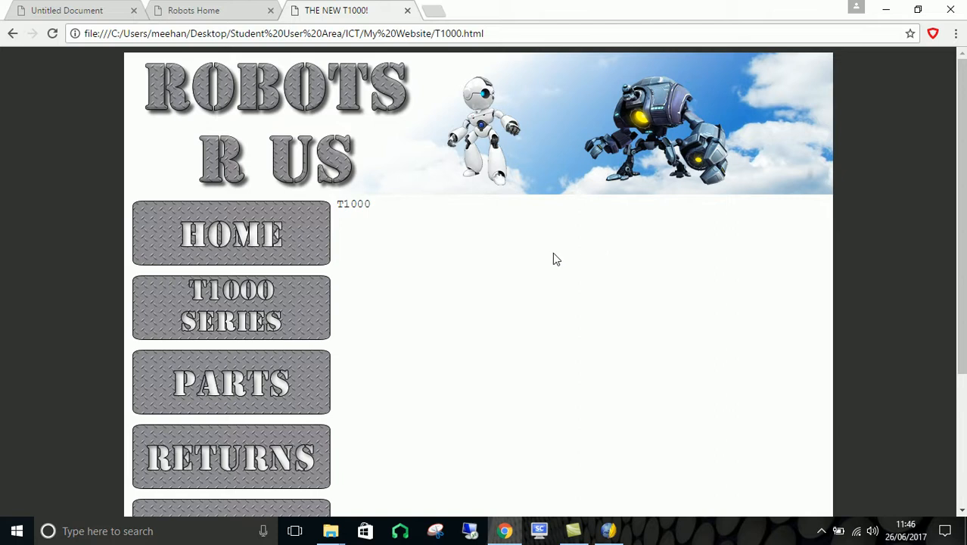
pyautogui.click(232, 234)
pyautogui.click(592, 497)
pyautogui.scroll(-3, 697, 304)
pyautogui.scroll(2, 700, 307)
pyautogui.scroll(1, 701, 308)
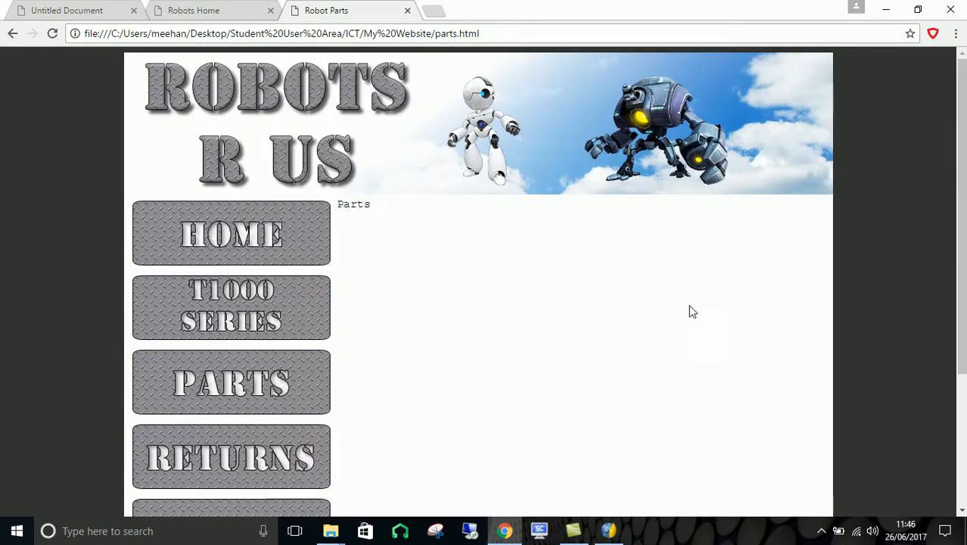
pyautogui.click(222, 253)
pyautogui.scroll(-4, 809, 286)
pyautogui.scroll(4, 812, 291)
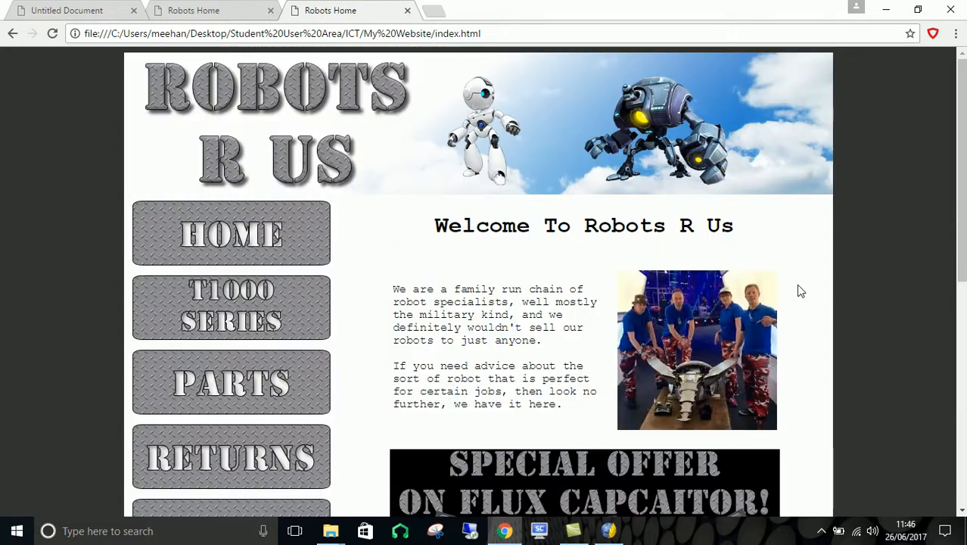
# - Switch to the finished example site in Chrome and view its T1000 Series page
pyautogui.click(610, 532)
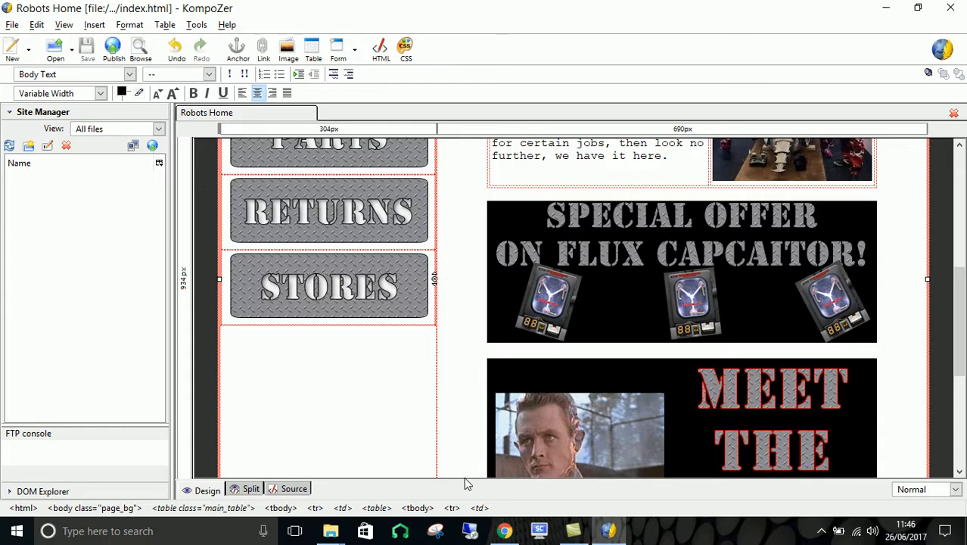
pyautogui.click(504, 531)
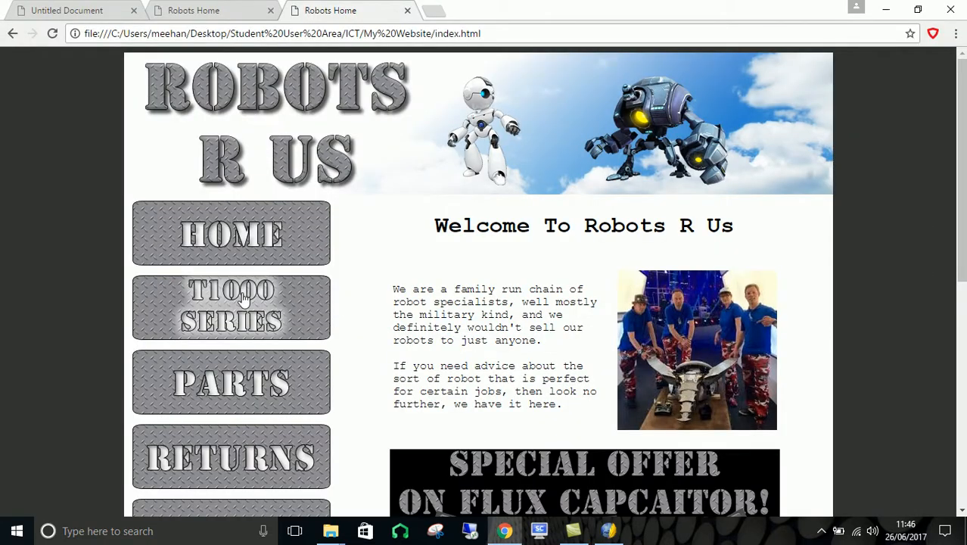
pyautogui.click(91, 11)
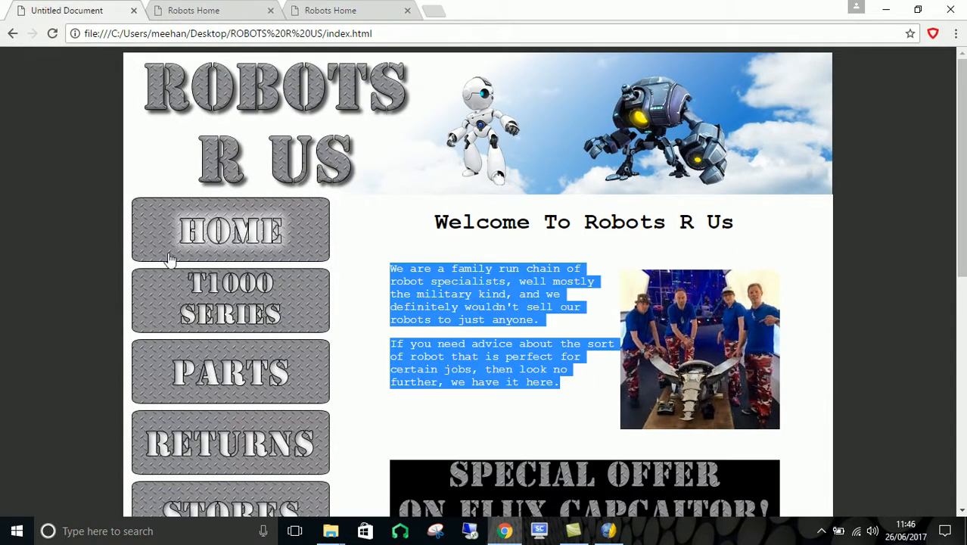
pyautogui.click(245, 305)
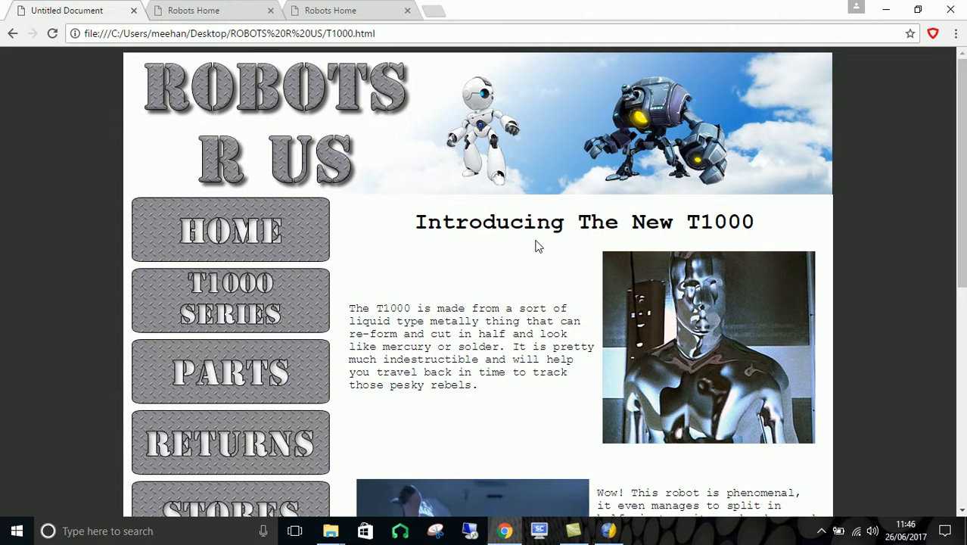
# - Examine the example T1000 page from heading to footer, noting how its text and images alternate
pyautogui.scroll(-5, 536, 246)
pyautogui.scroll(5, 371, 301)
pyautogui.scroll(-5, 501, 182)
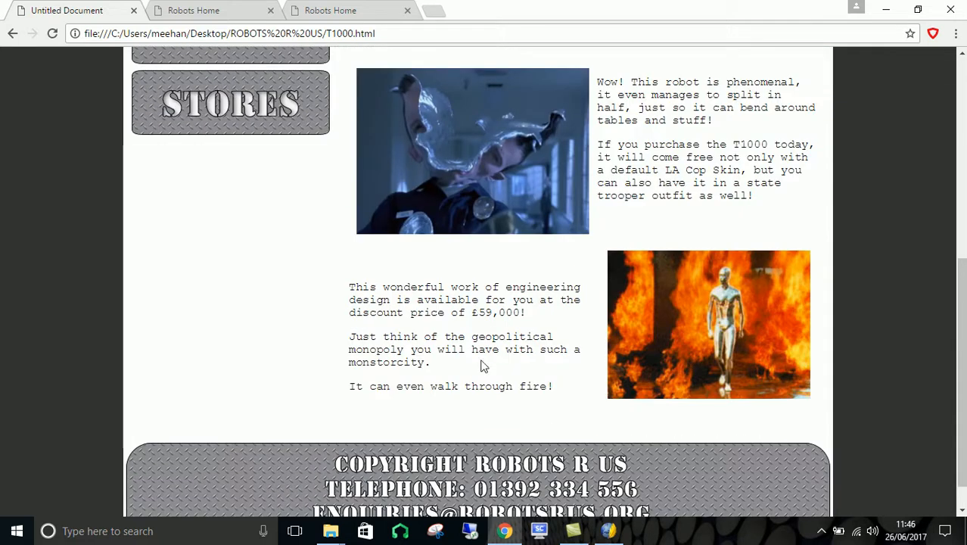
pyautogui.scroll(5, 759, 356)
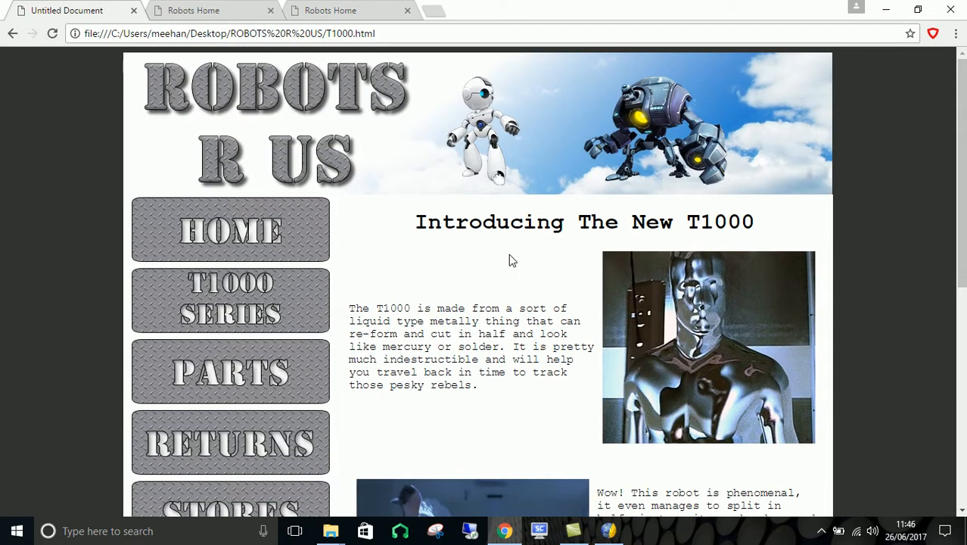
pyautogui.scroll(-5, 509, 260)
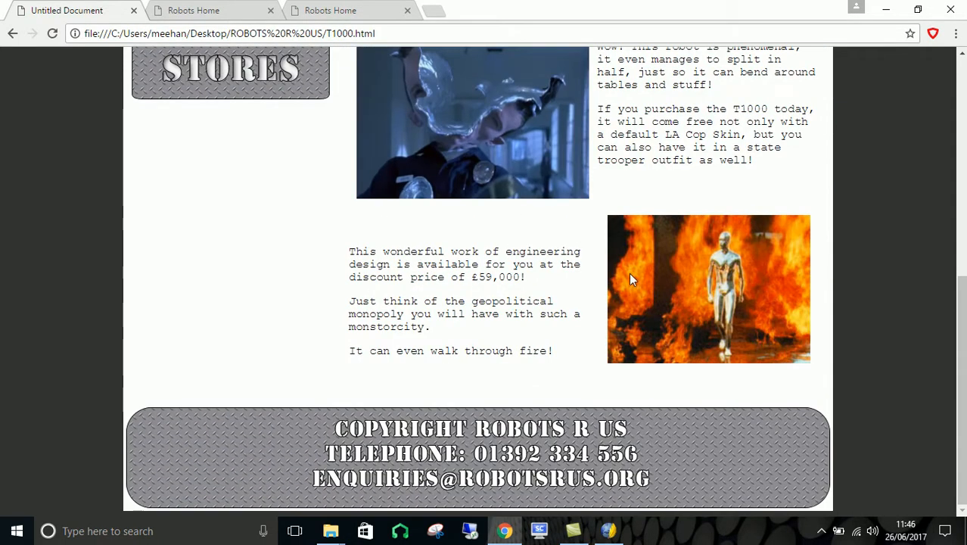
pyautogui.scroll(1, 521, 269)
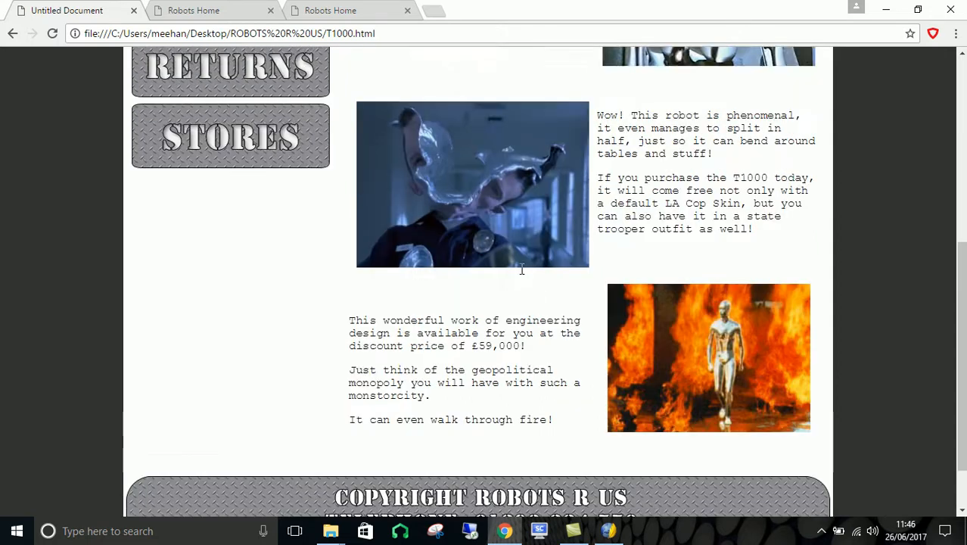
pyautogui.scroll(5, 522, 269)
# - Open the example site's Parts page and examine its heading, intro text and product sections down to the footer
pyautogui.click(248, 382)
pyautogui.scroll(-5, 705, 252)
pyautogui.scroll(5, 704, 255)
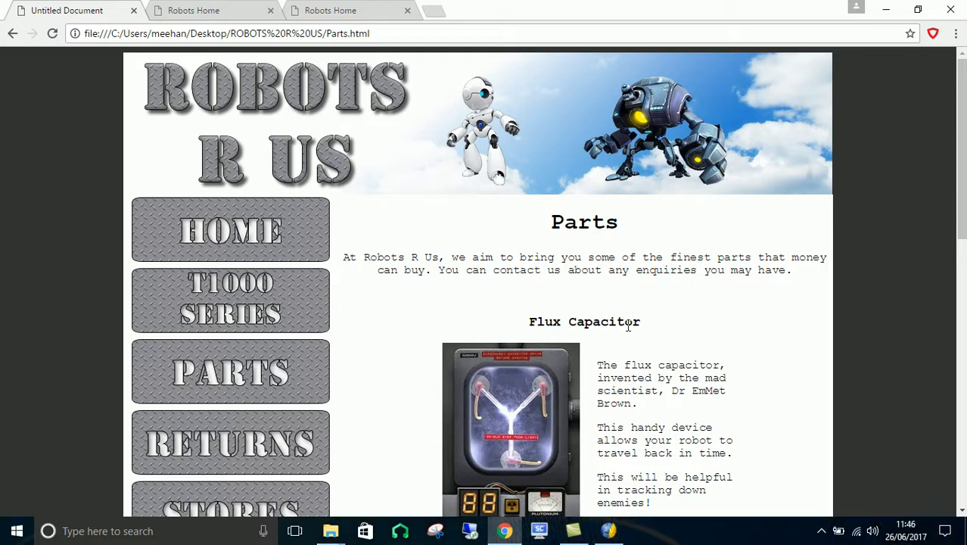
pyautogui.scroll(-5, 617, 346)
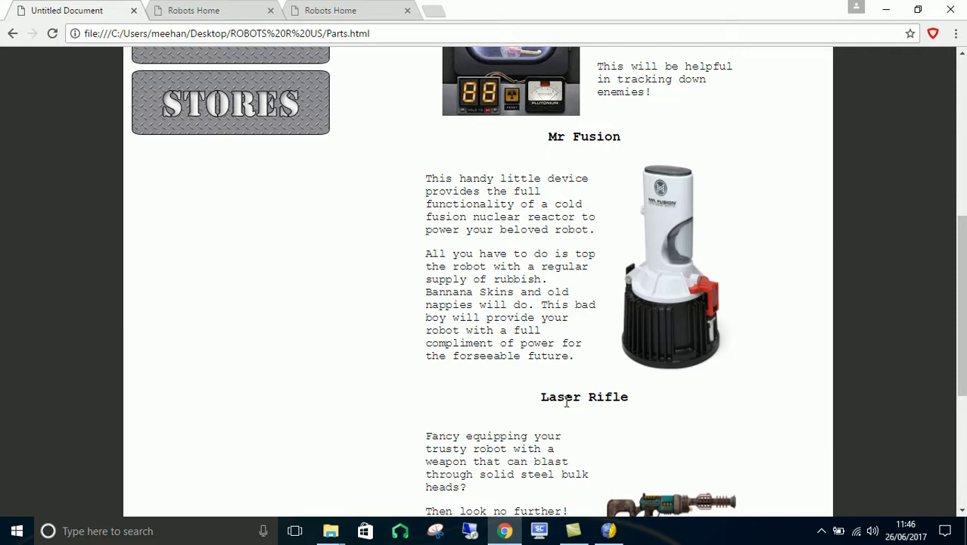
pyautogui.scroll(-4, 579, 386)
# - Switch to KompoZer and look at the available paragraph and heading formats, closing the list without choosing one
pyautogui.hotkey('alt', 'Tab')
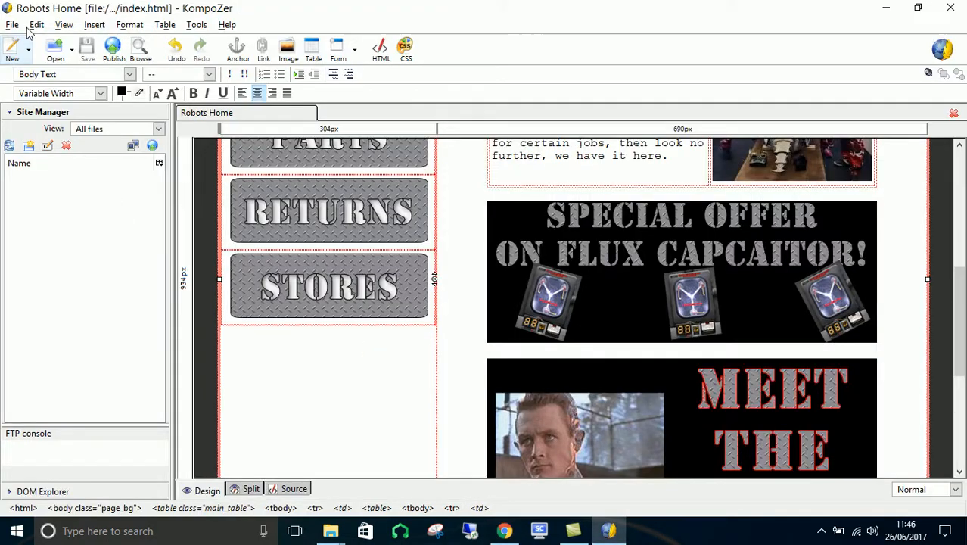
pyautogui.click(131, 75)
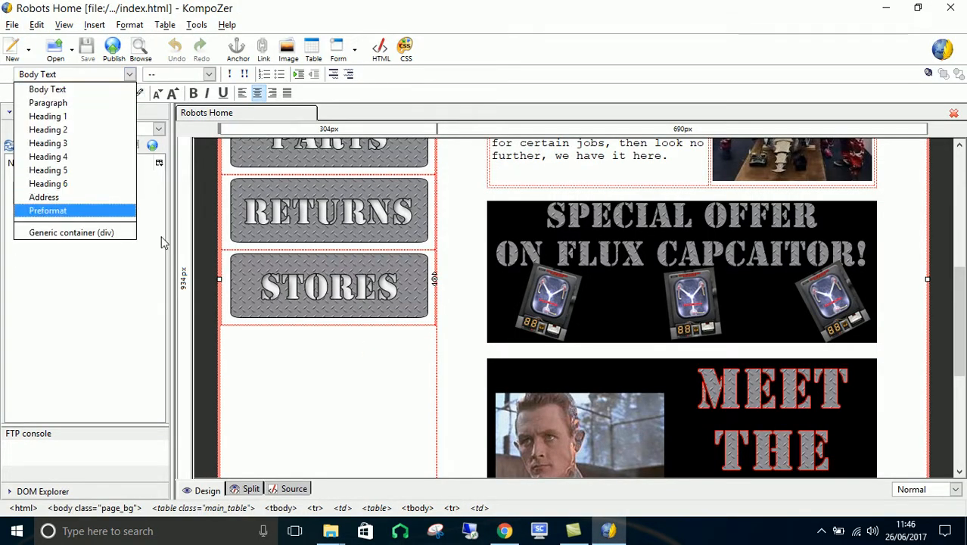
pyautogui.click(343, 347)
# - Switch back to Chrome and review the product layout and closing contact text on the example Parts page
pyautogui.click(504, 530)
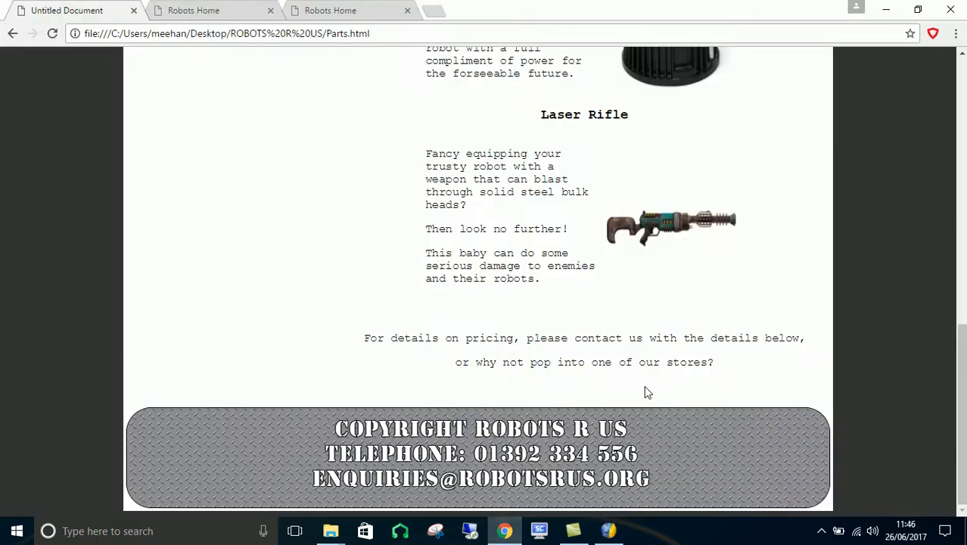
pyautogui.scroll(10, 339, 319)
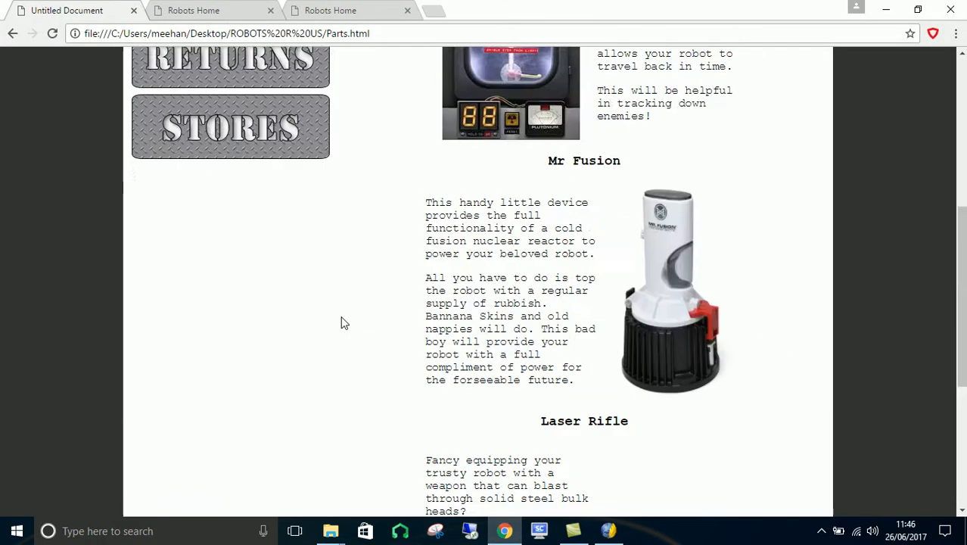
pyautogui.scroll(-6, 272, 378)
# - Open the example site's Stores page, examine its store sections, and switch back to KompoZer
pyautogui.click(221, 96)
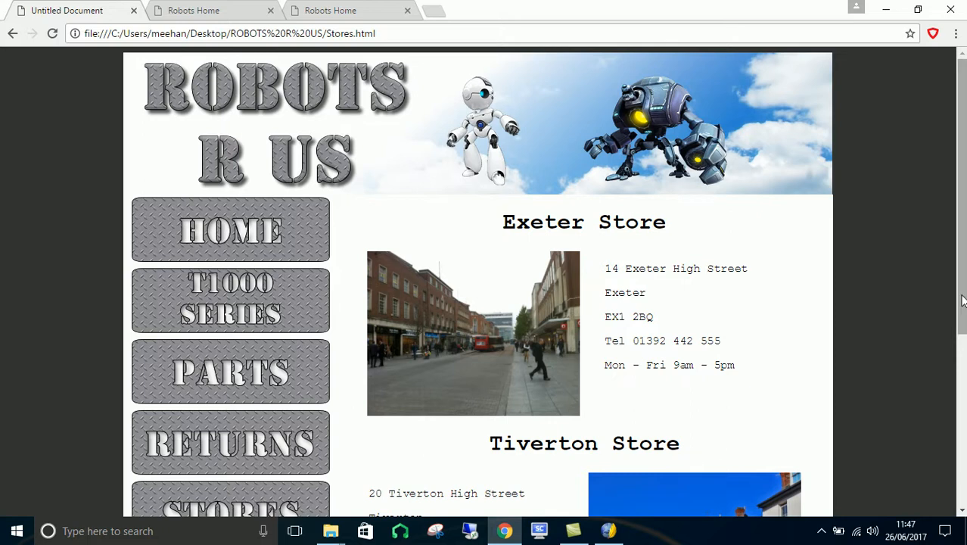
pyautogui.scroll(-1, 769, 276)
pyautogui.scroll(-4, 627, 267)
pyautogui.scroll(5, 629, 265)
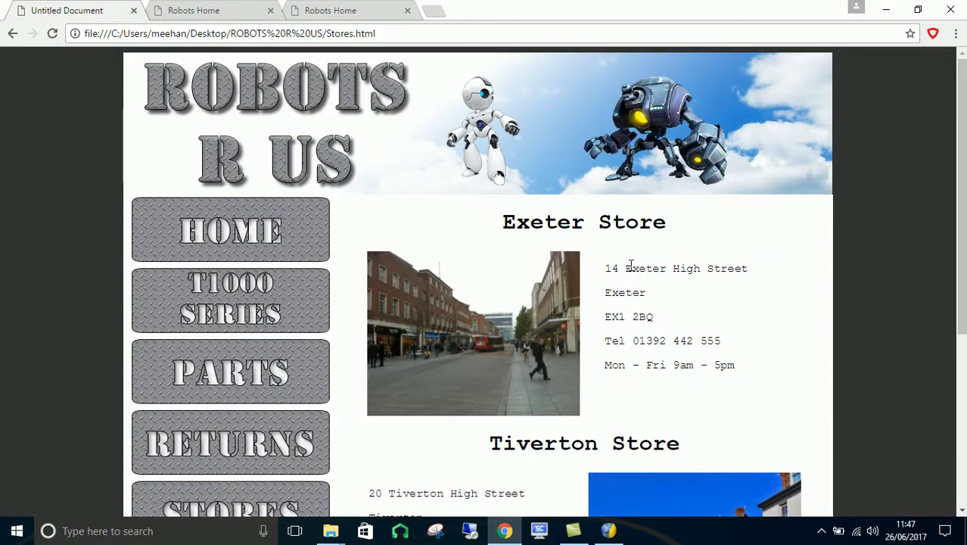
pyautogui.click(609, 530)
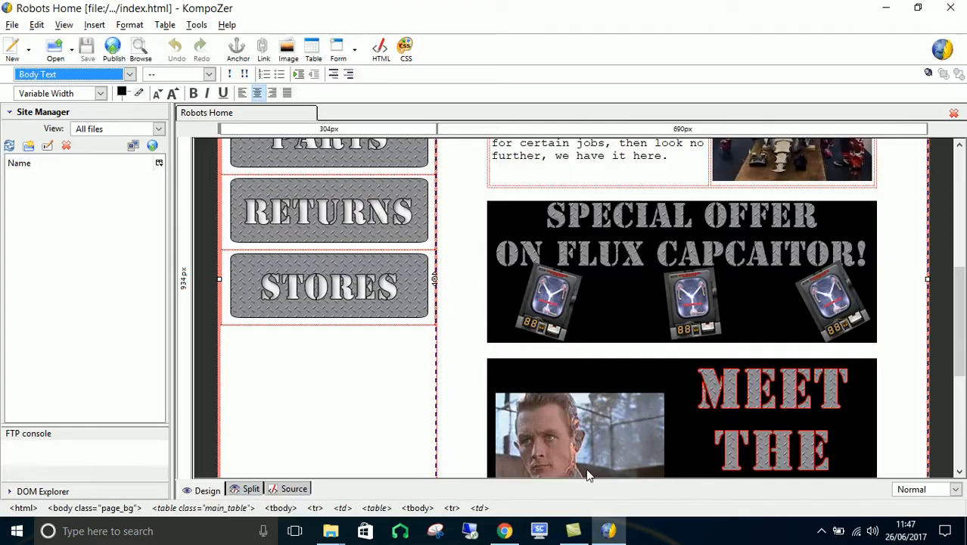
pyautogui.click(821, 535)
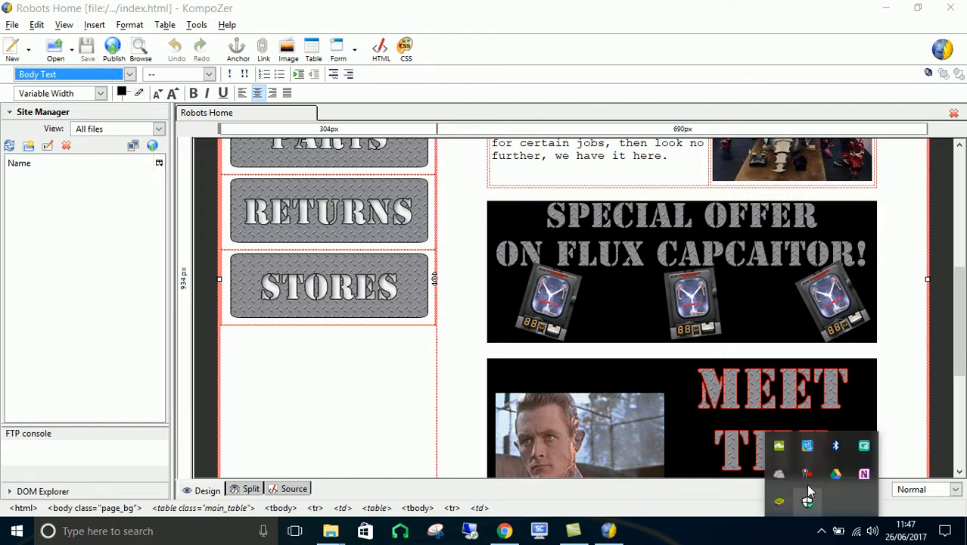